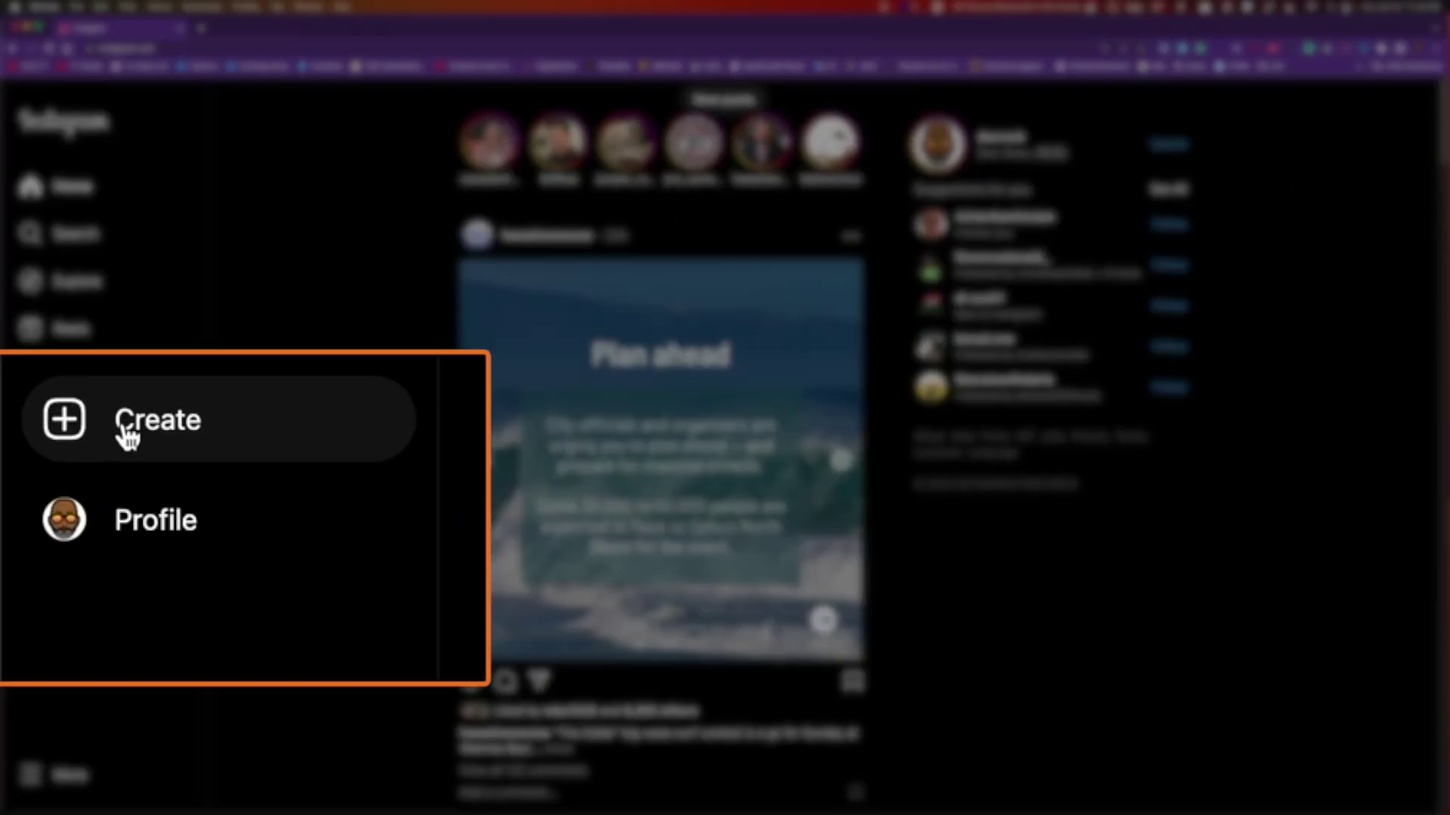
Create the 'Ecamm Demo' Instagram live video with its audience set to Public.
left_click(71, 426)
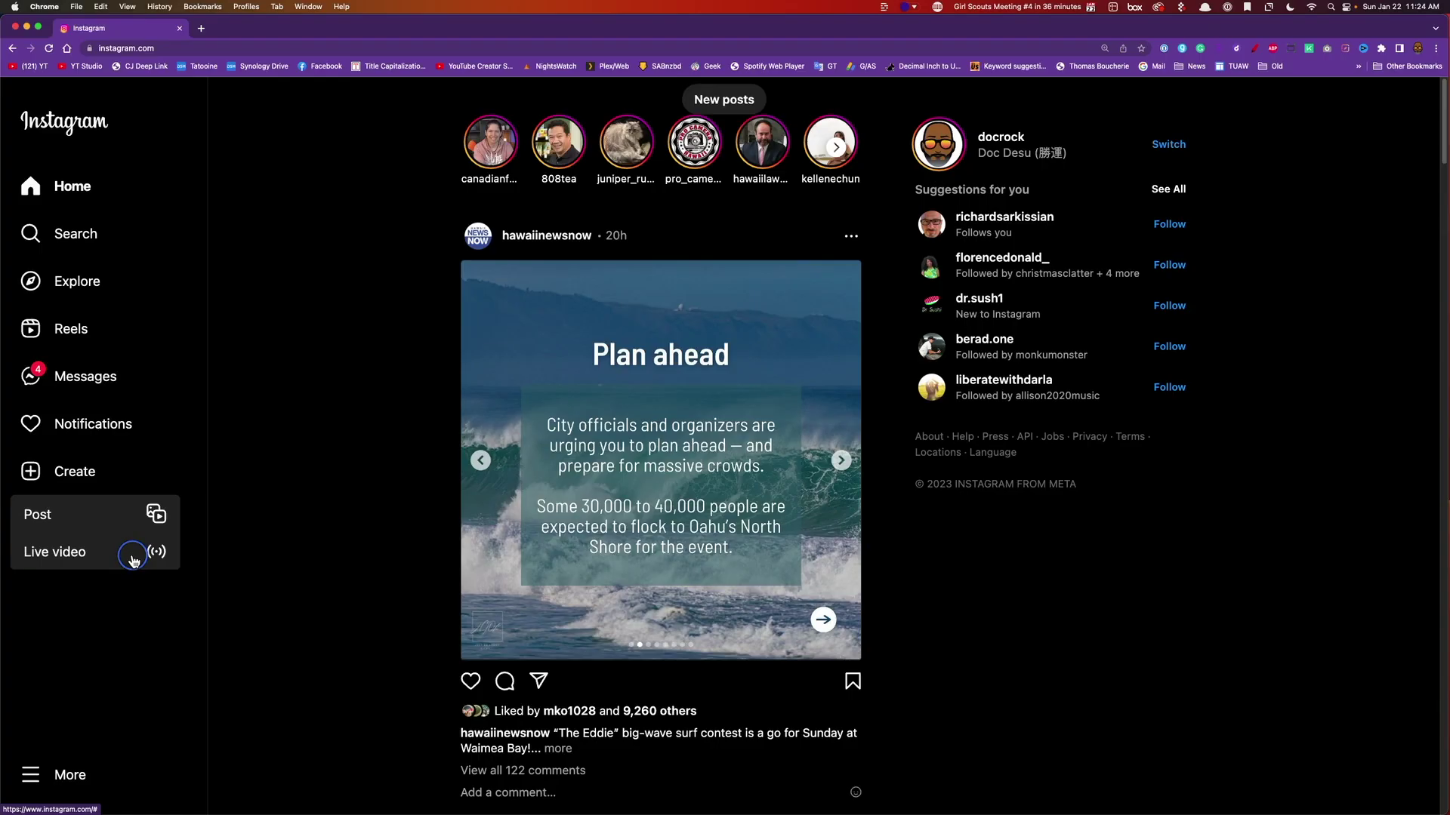
left_click(136, 555)
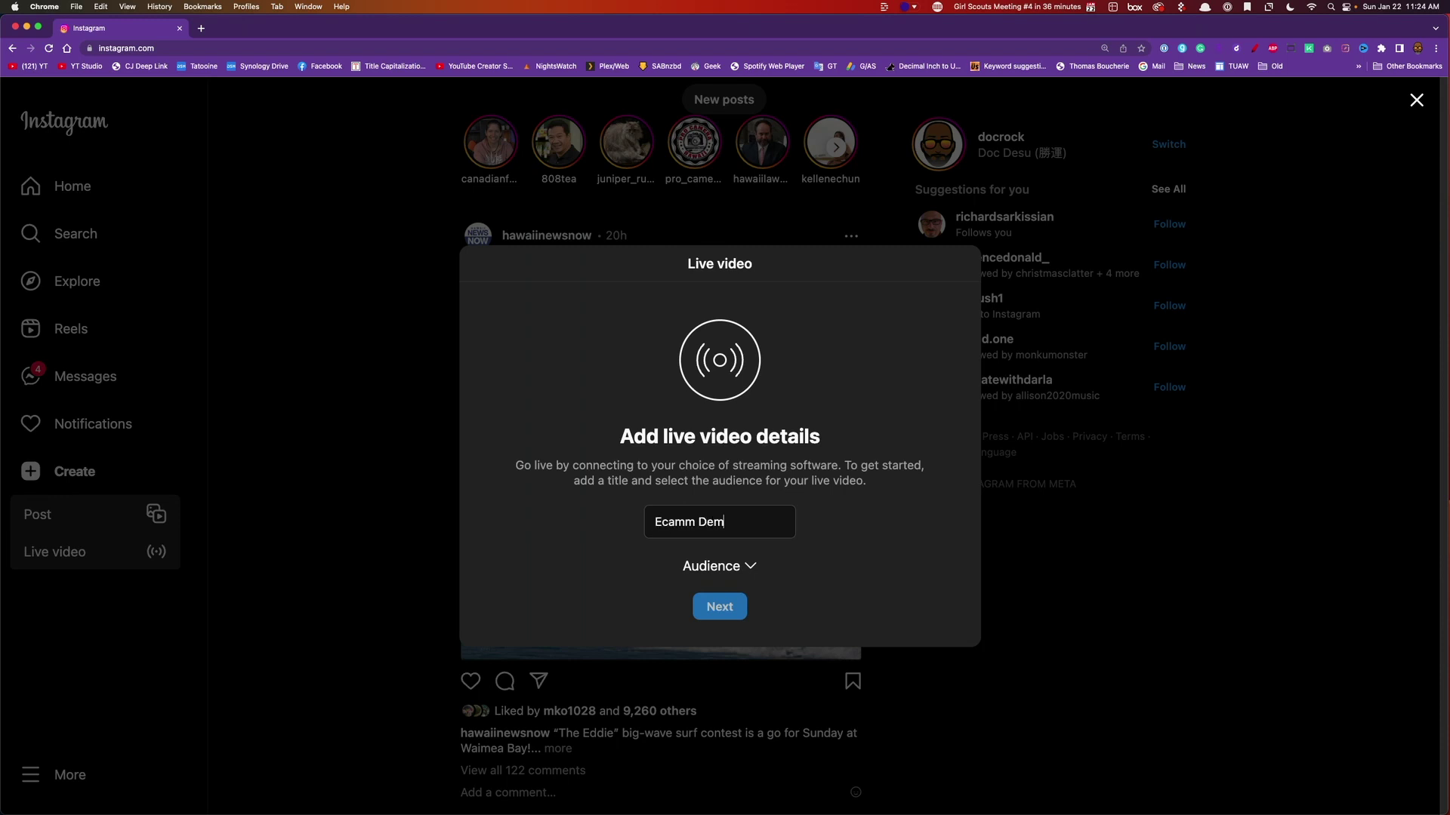
left_click(747, 572)
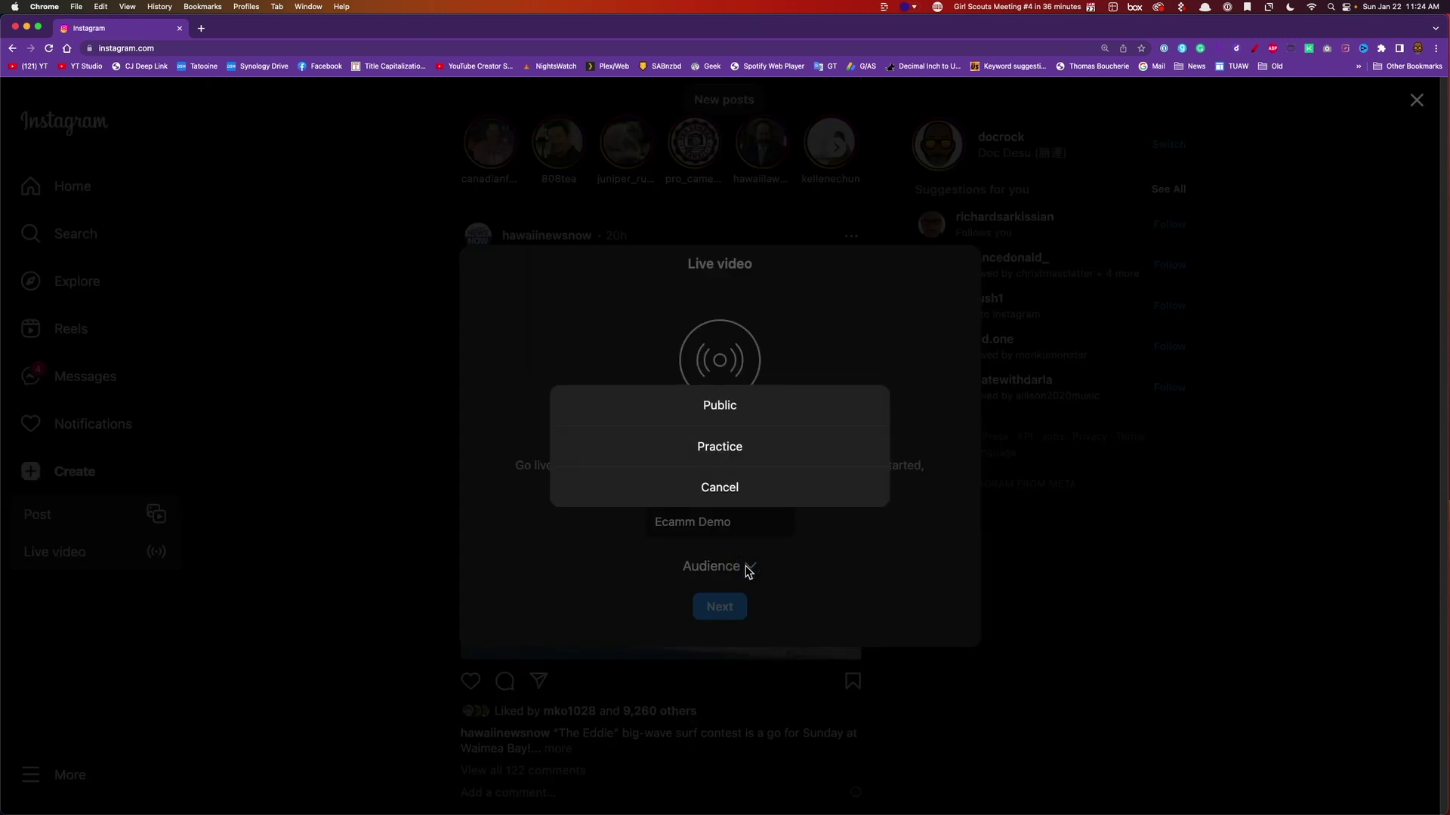
left_click(727, 412)
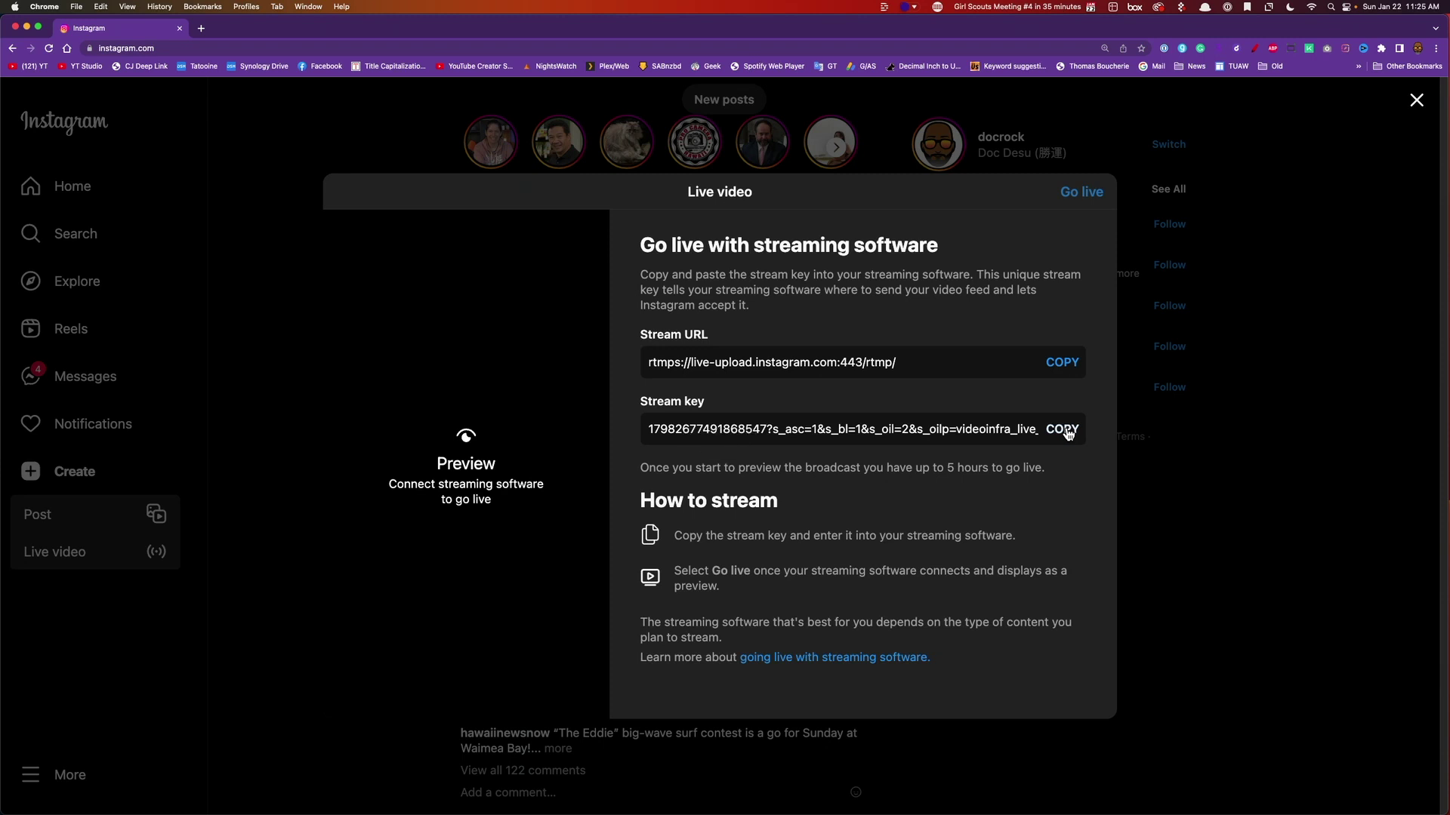
In a new broadcast, add an Instagram destination with the pasted stream key, then Go Live Now.
key("super+Tab")
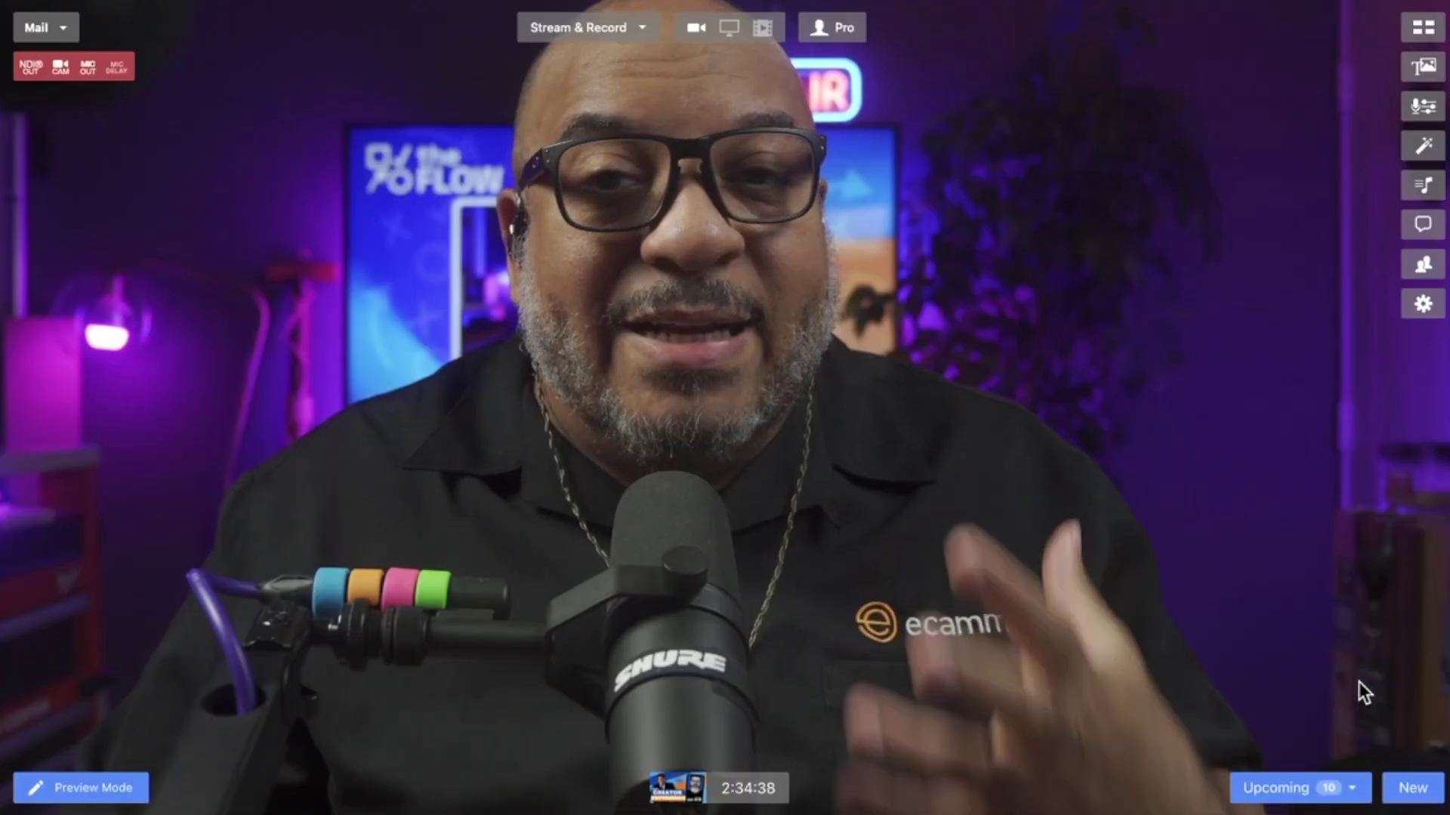
left_click(1136, 490)
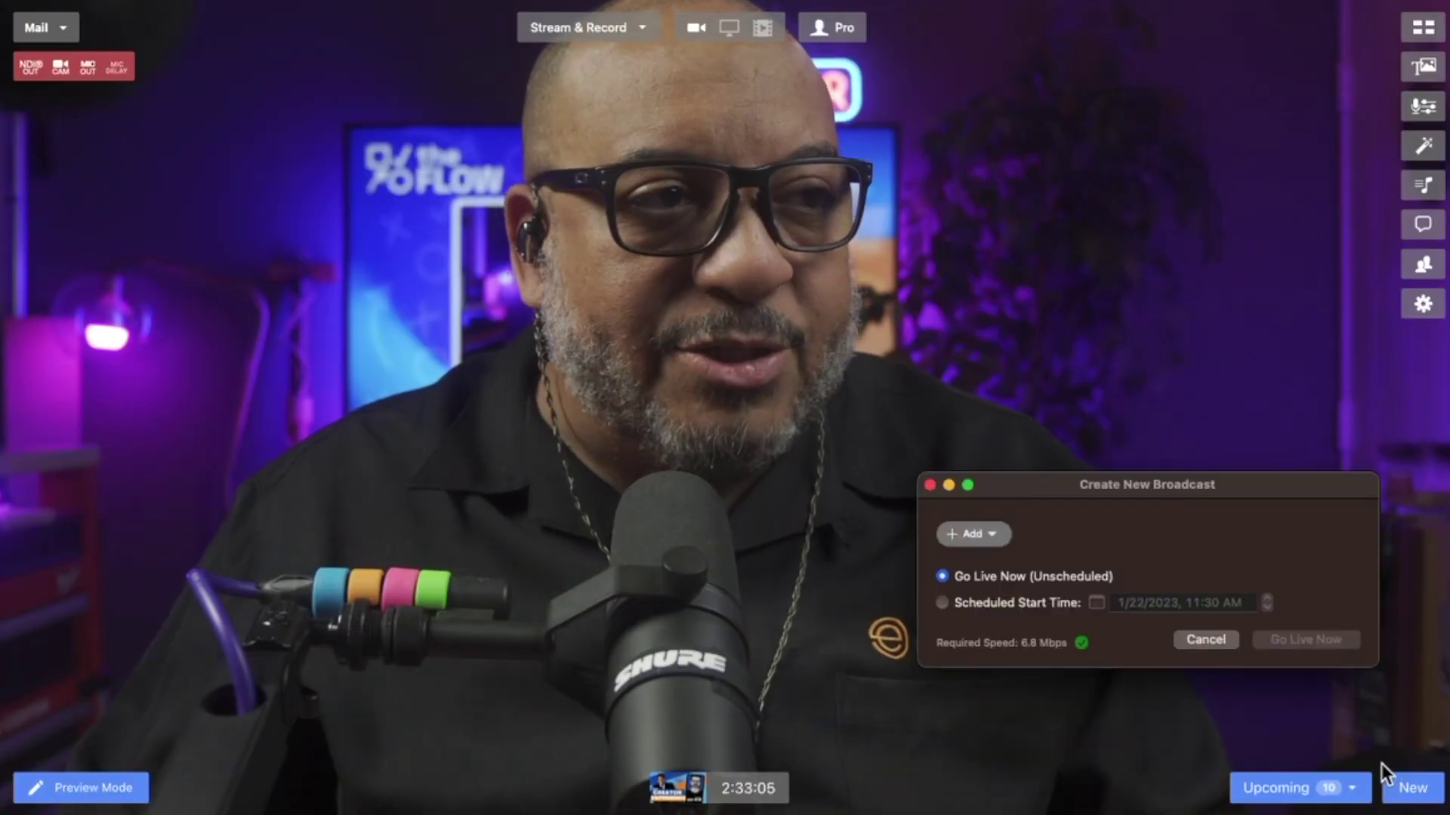
left_click(993, 536)
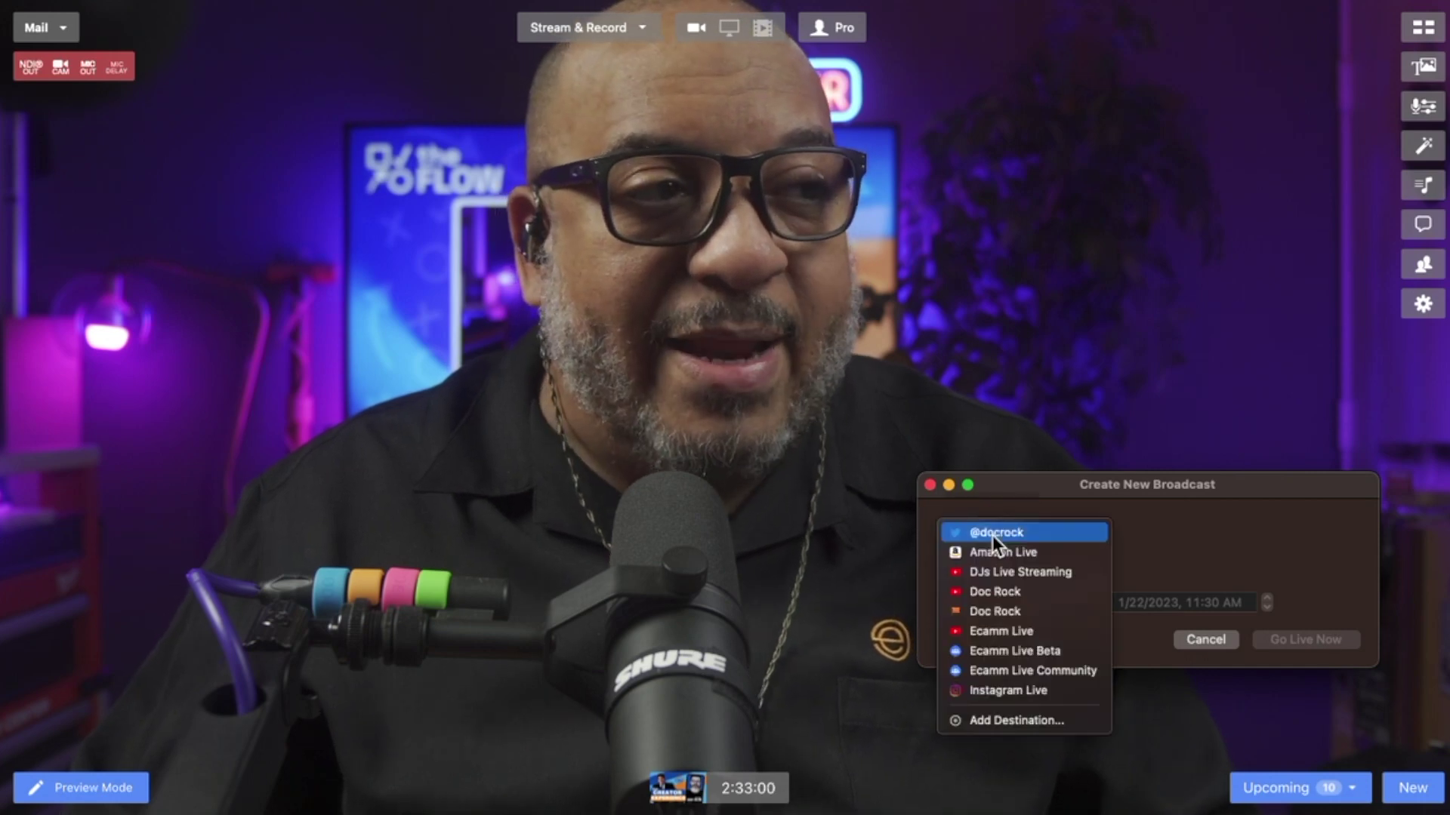
left_click(1046, 720)
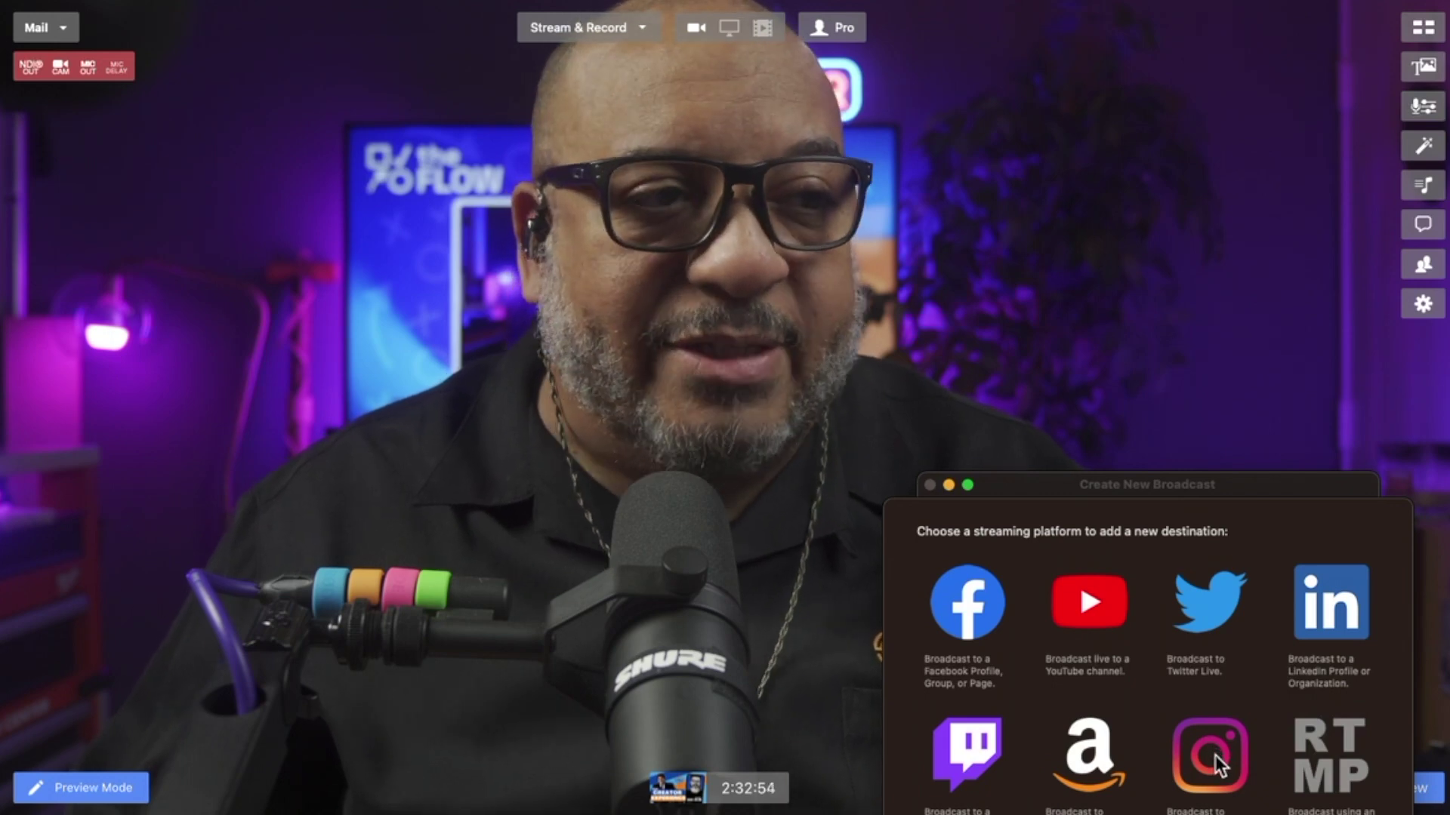
left_click(1215, 755)
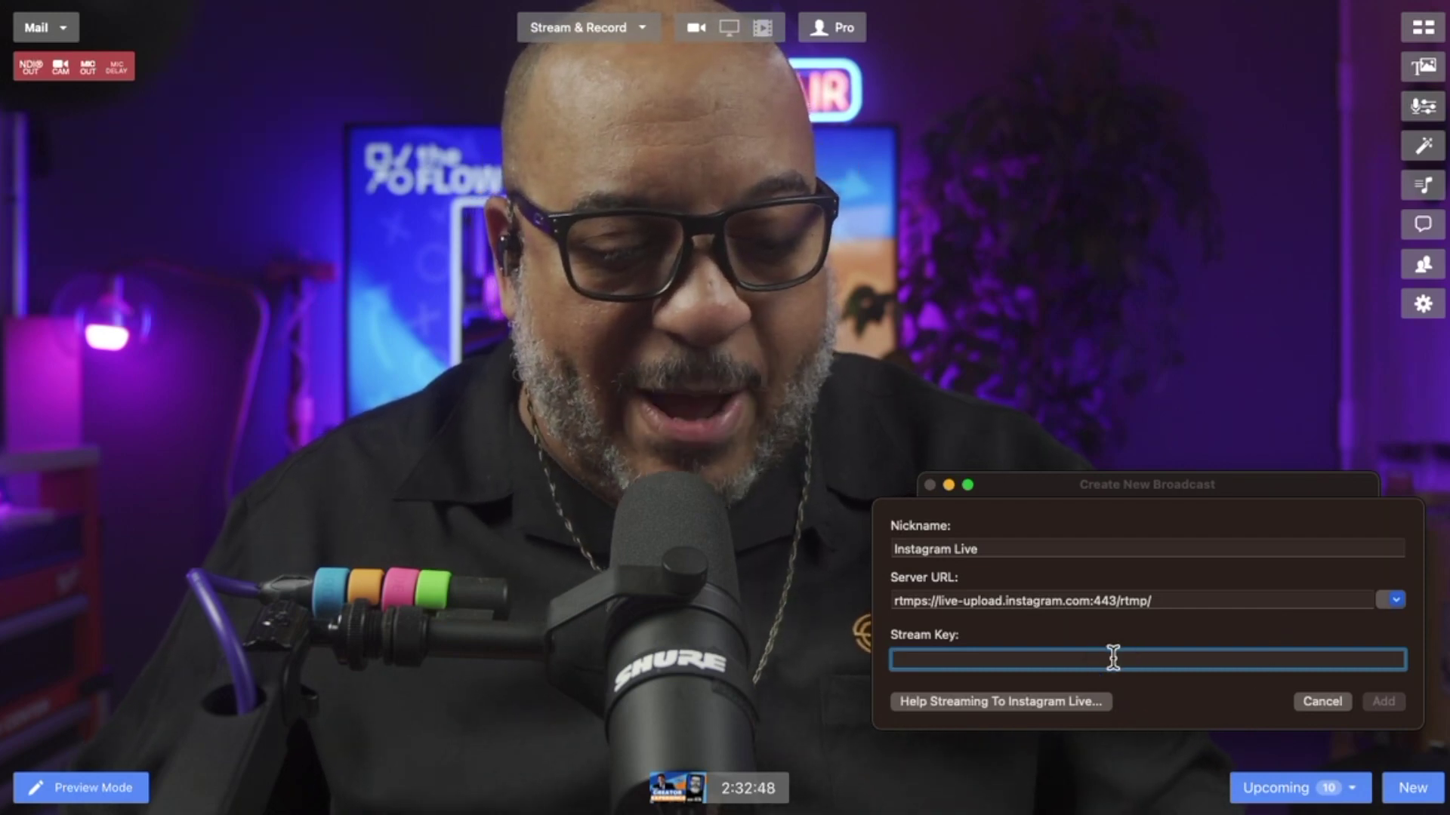
key("super+v")
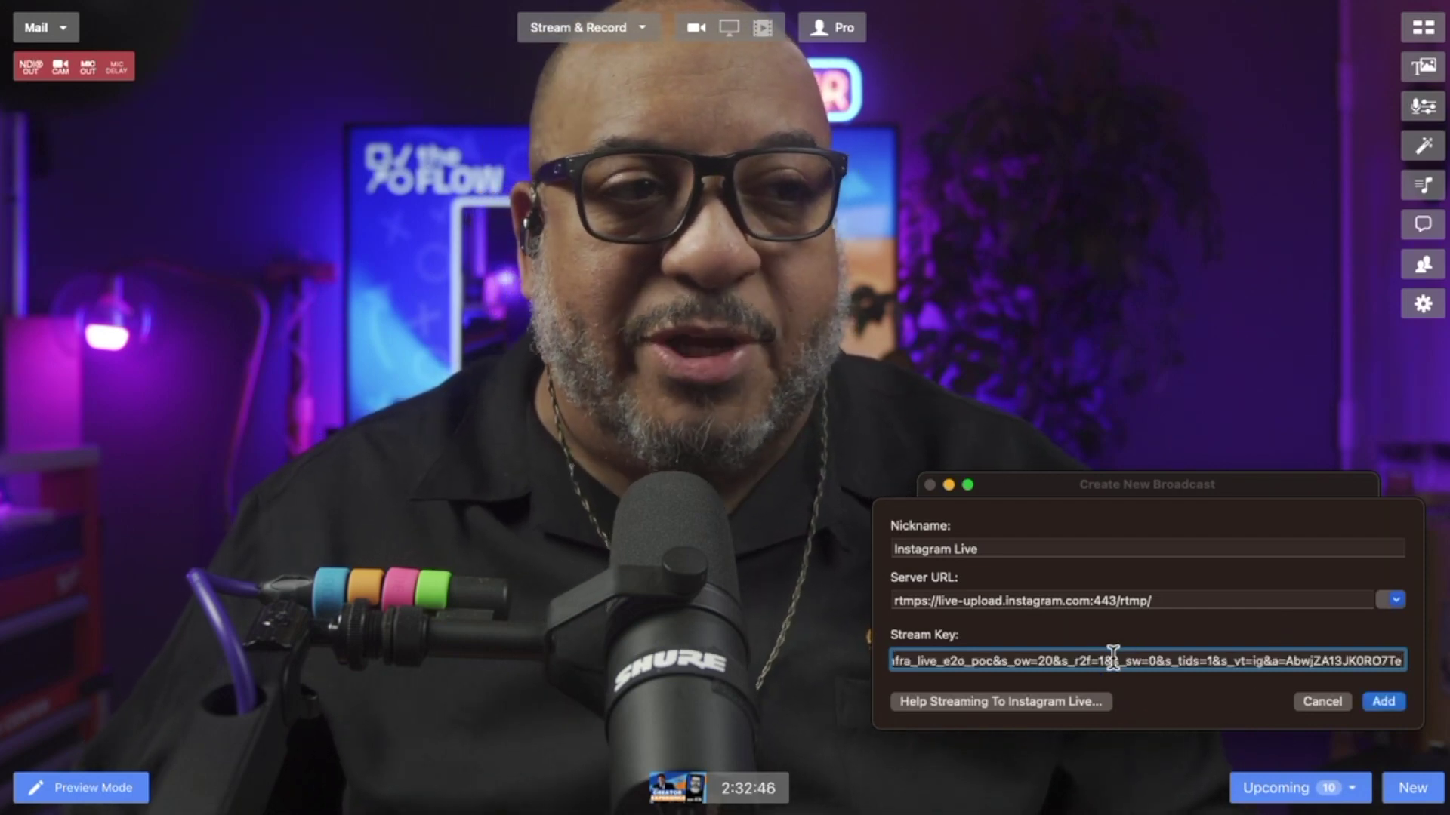
left_click(1385, 702)
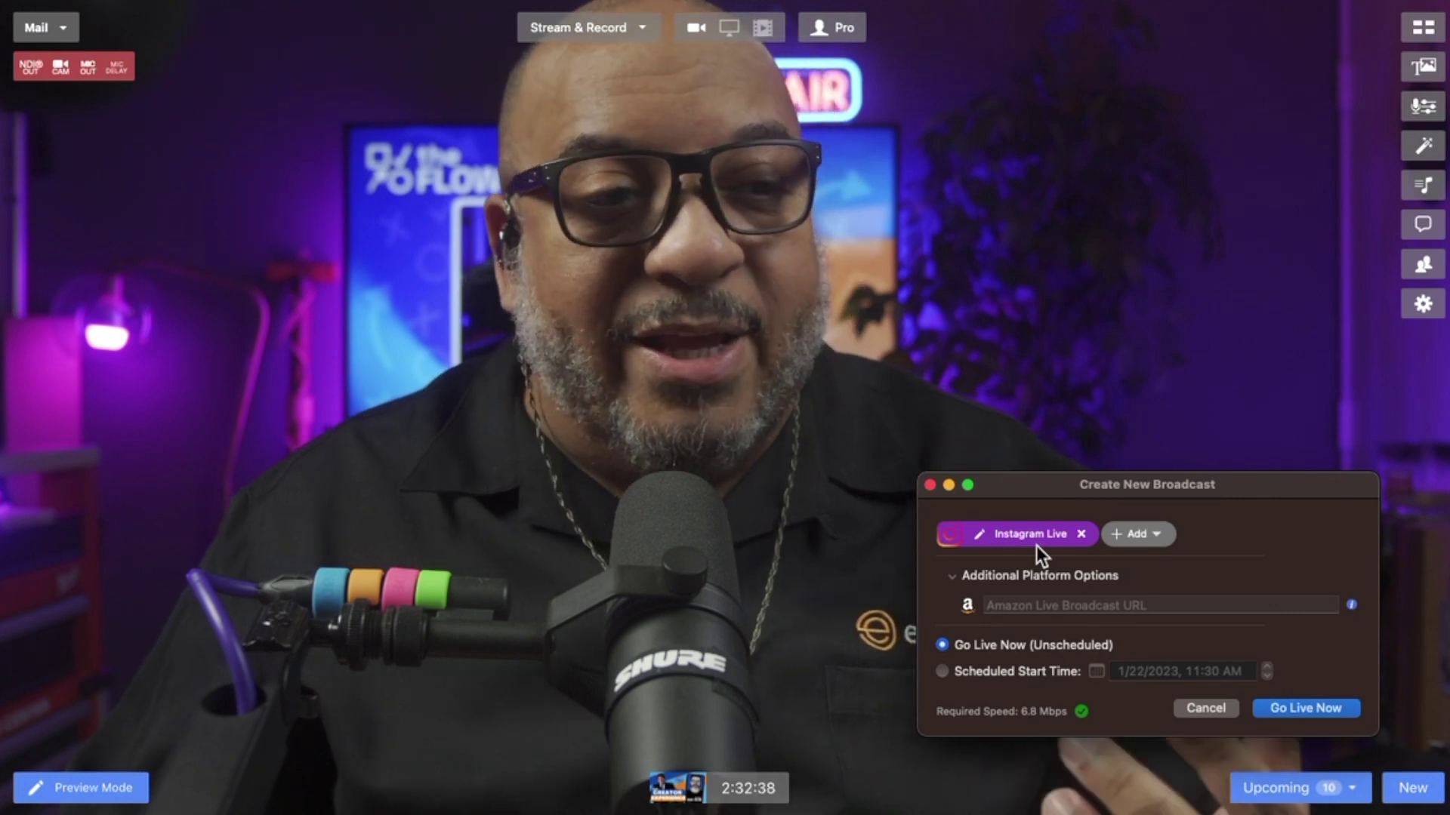
left_click(1309, 707)
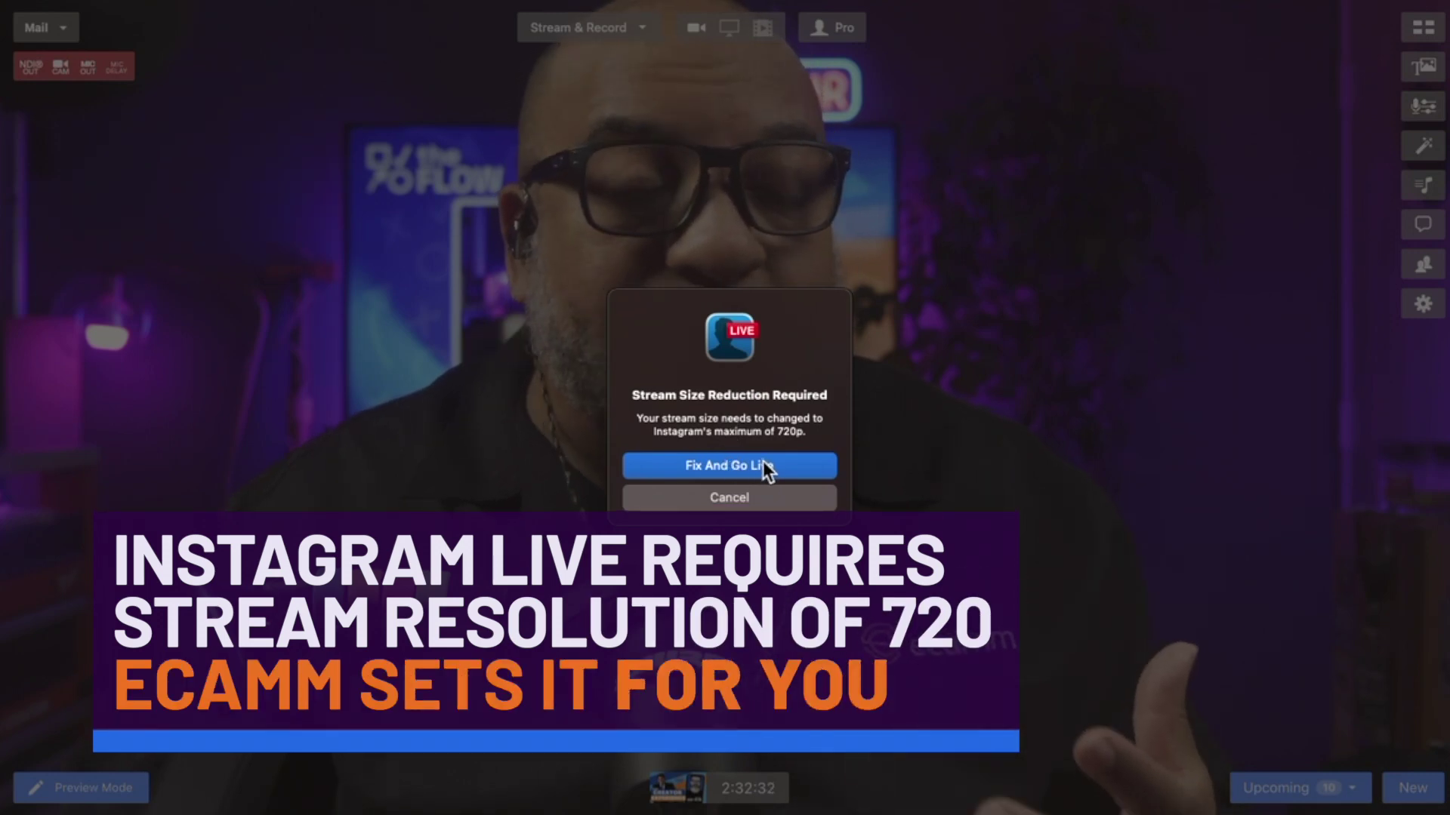
Accept the 720p stream resize and start the Instagram live broadcast.
left_click(764, 468)
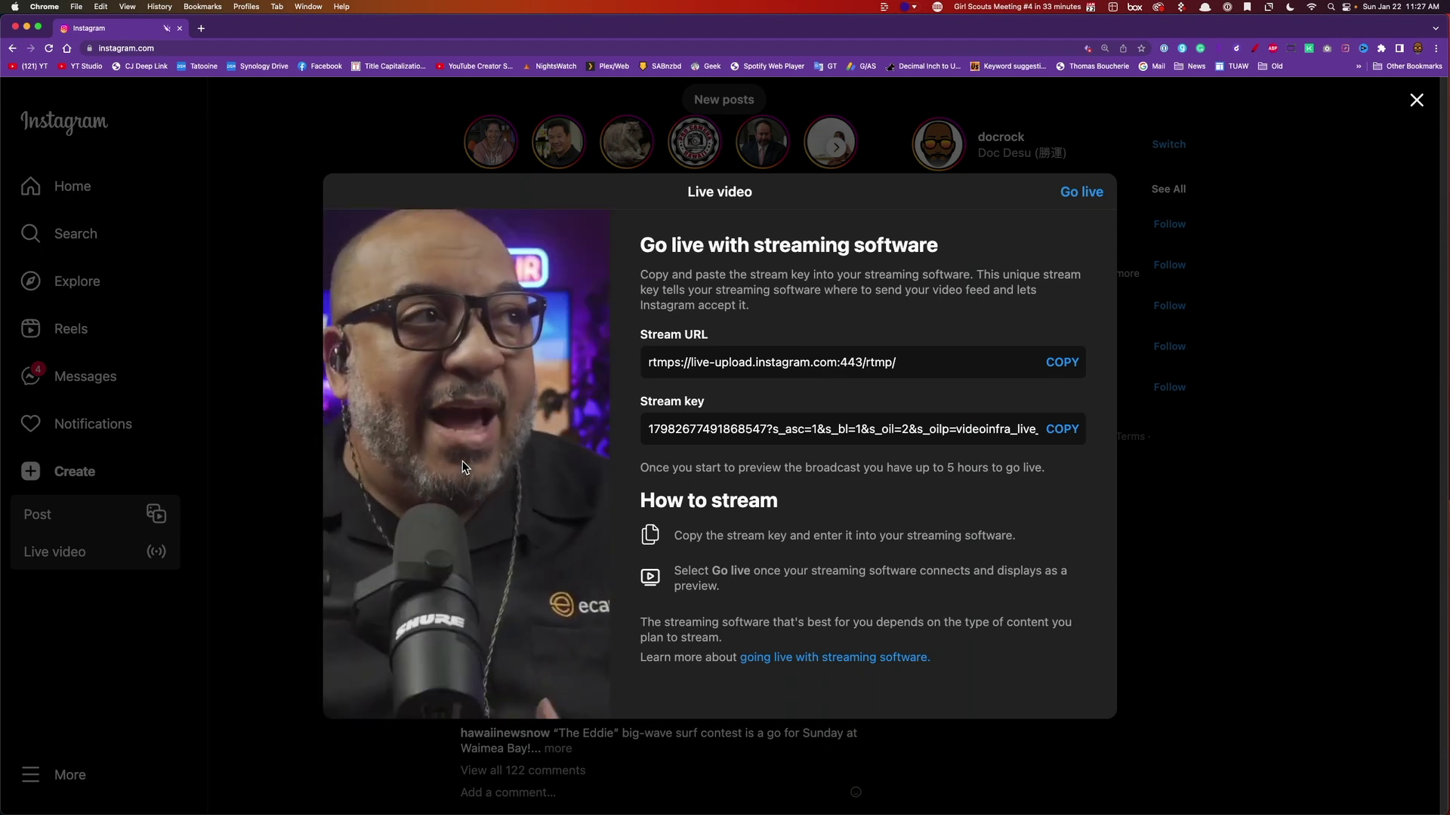
left_click(1091, 197)
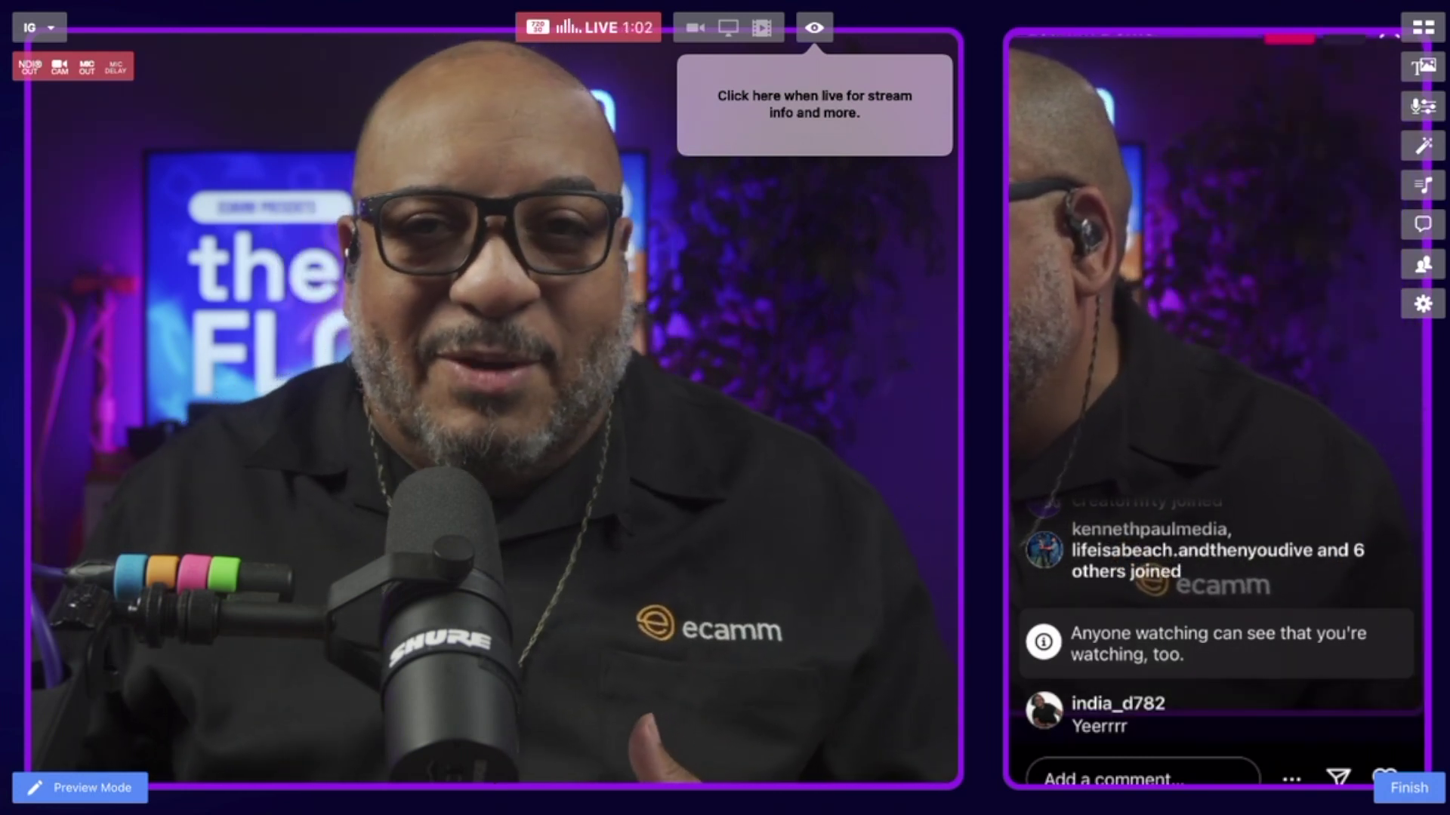
mouse_move(844, 358)
mouse_move(1165, 431)
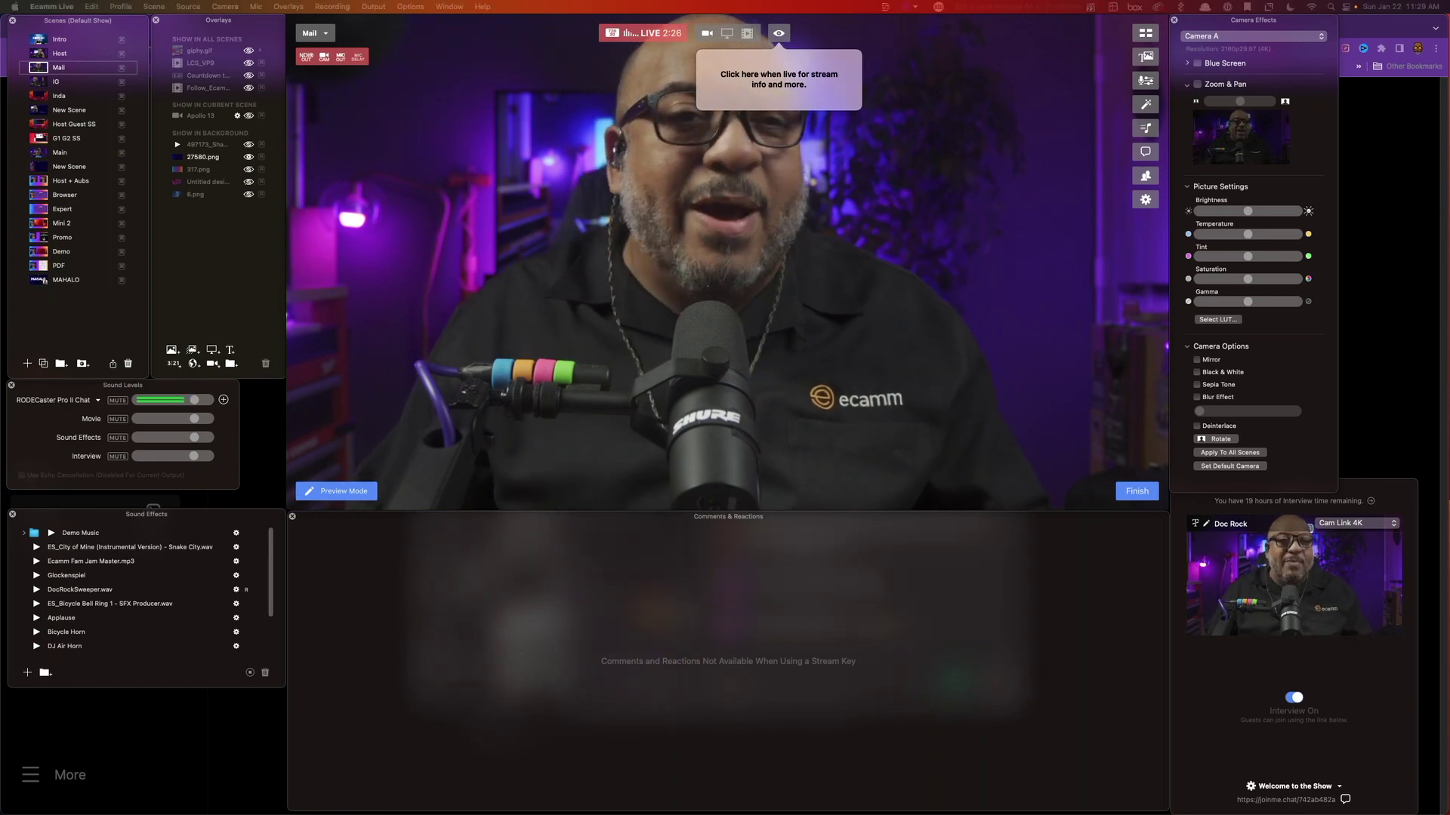
Move the Safari Instagram viewer window aside and hide Safari.
key("super+Tab")
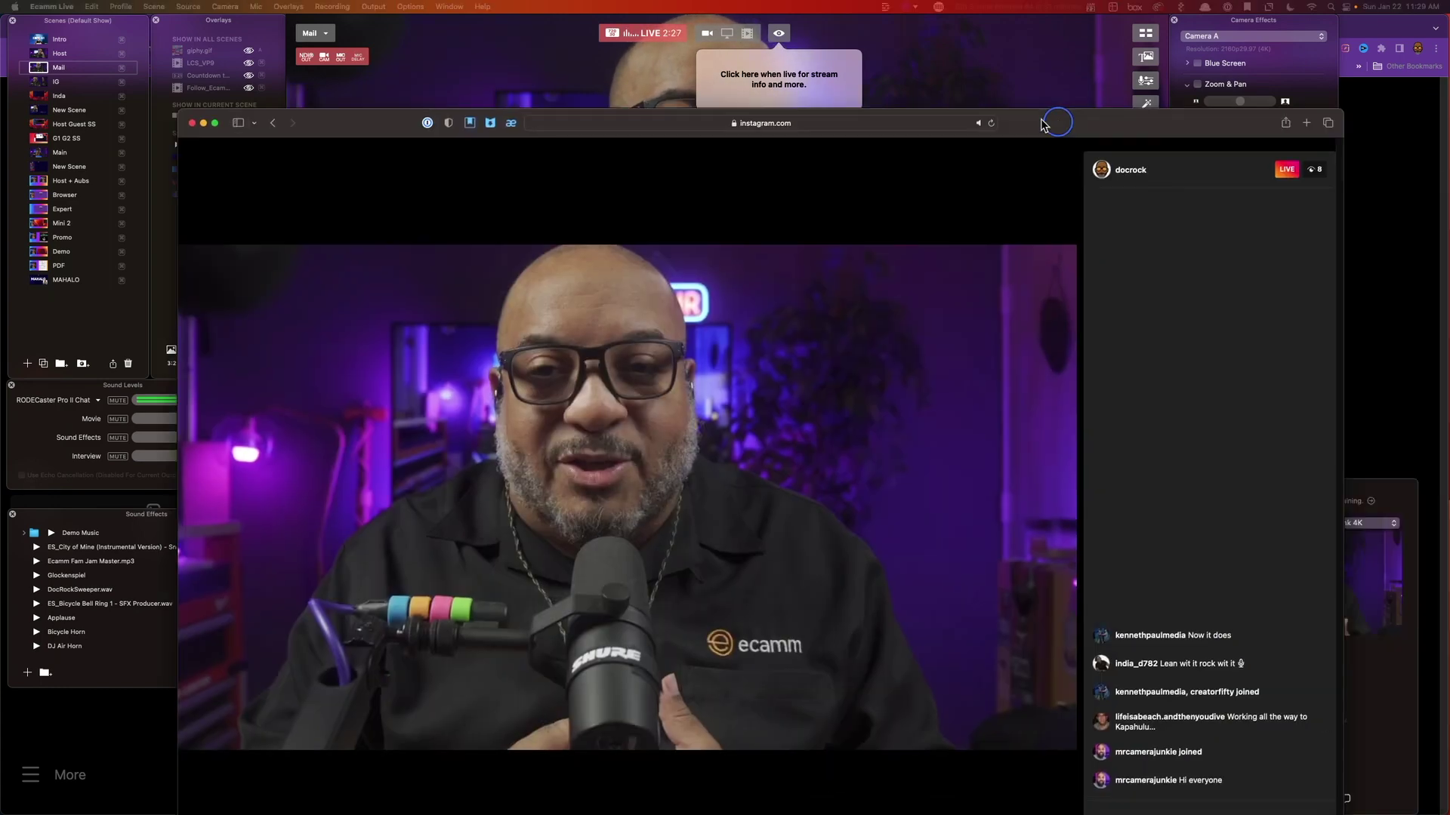
left_click_drag(1099, 131, 1094, 56)
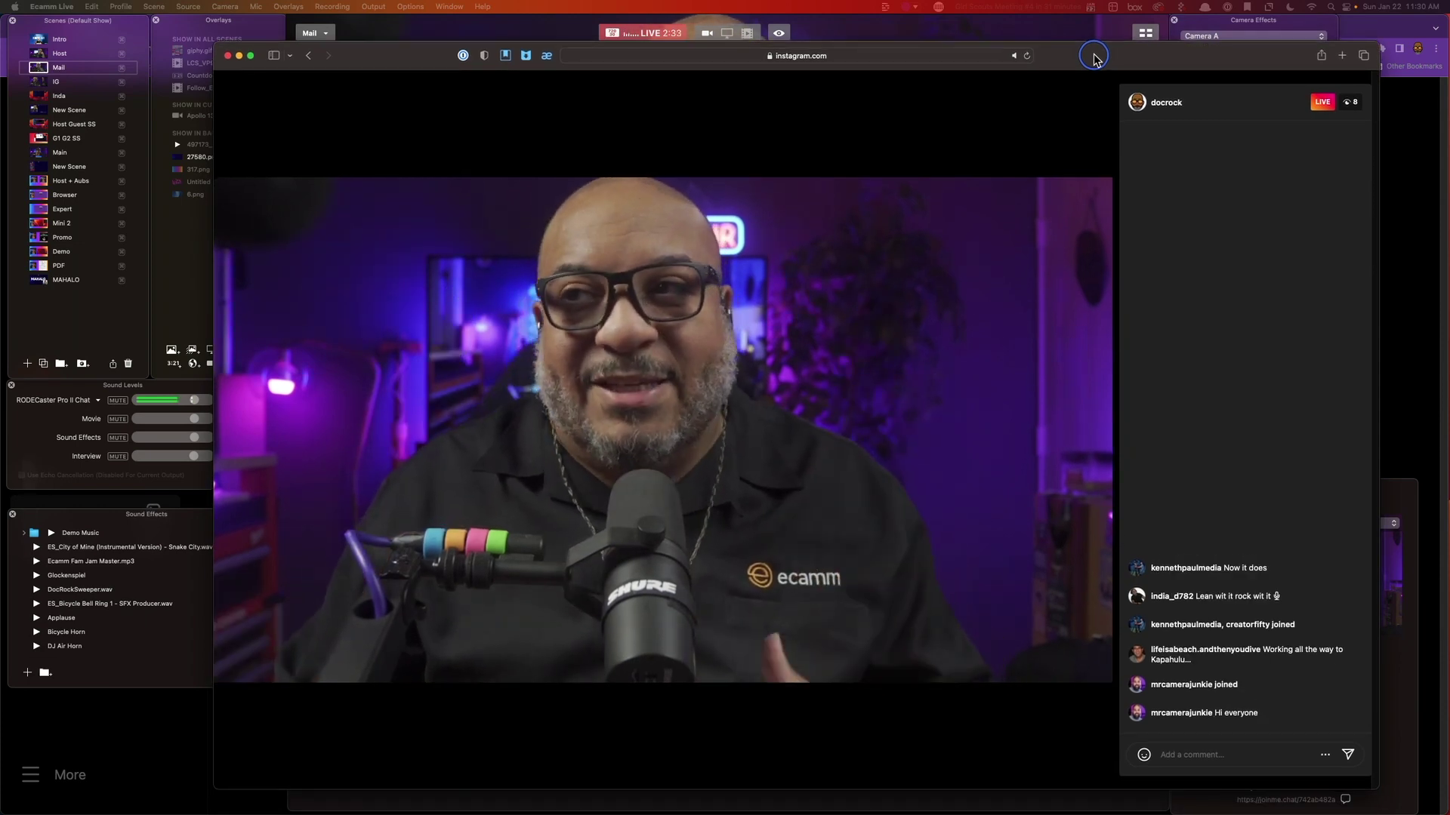
left_click_drag(1094, 57, 1102, 72)
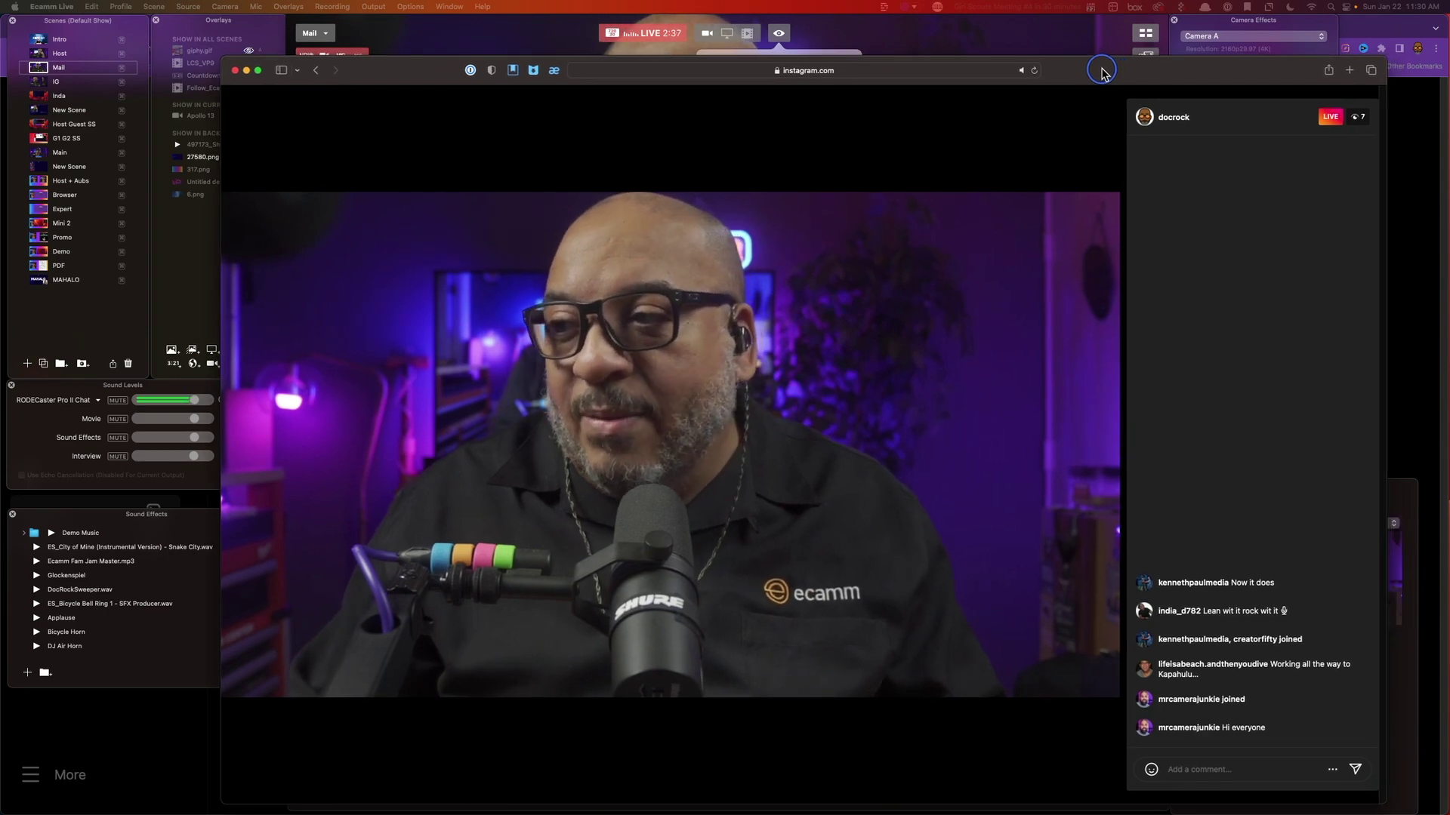
key("super+h")
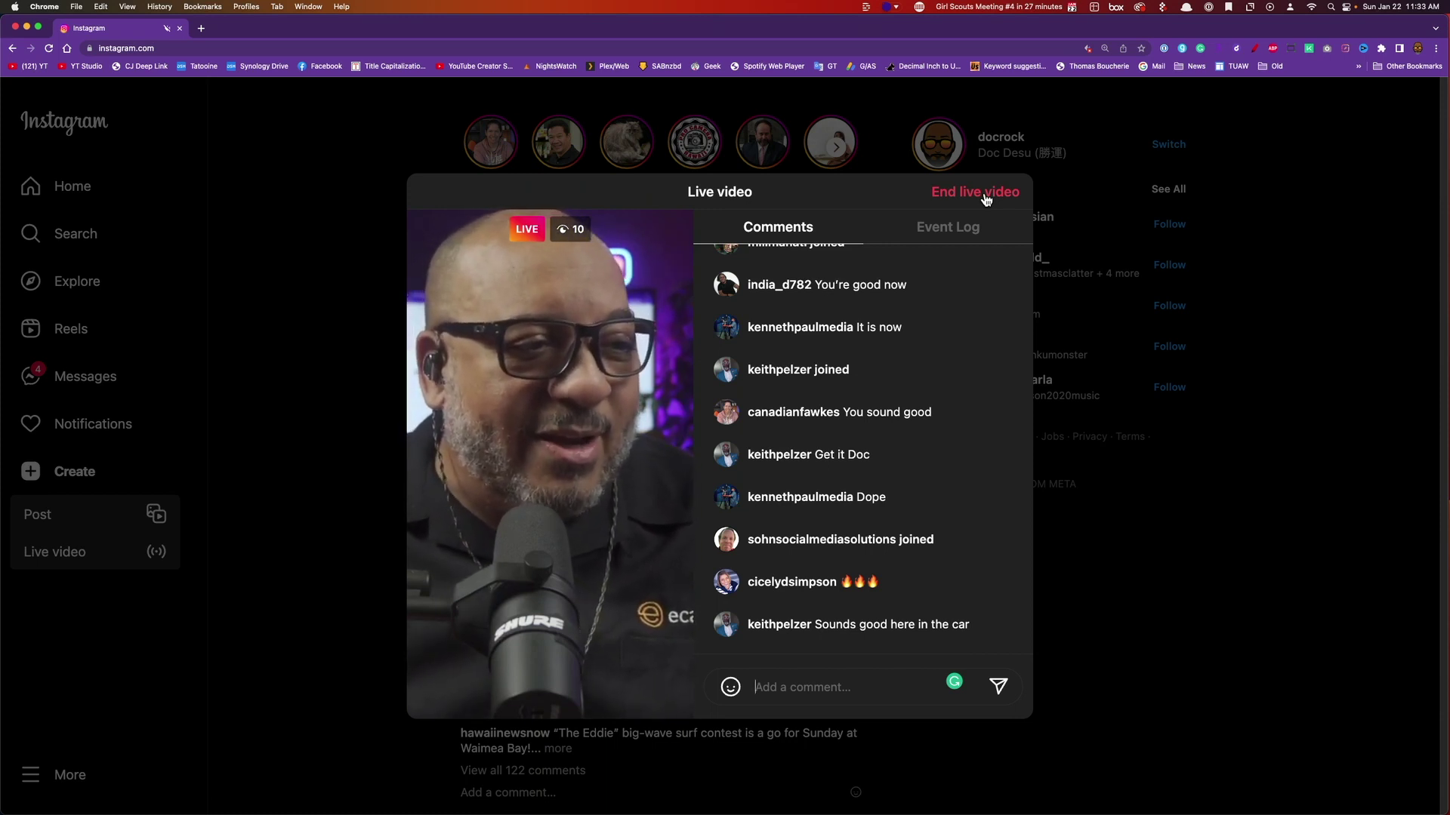
Switch back to Ecamm Live to view the Streaming Error dialog.
key("super+Tab")
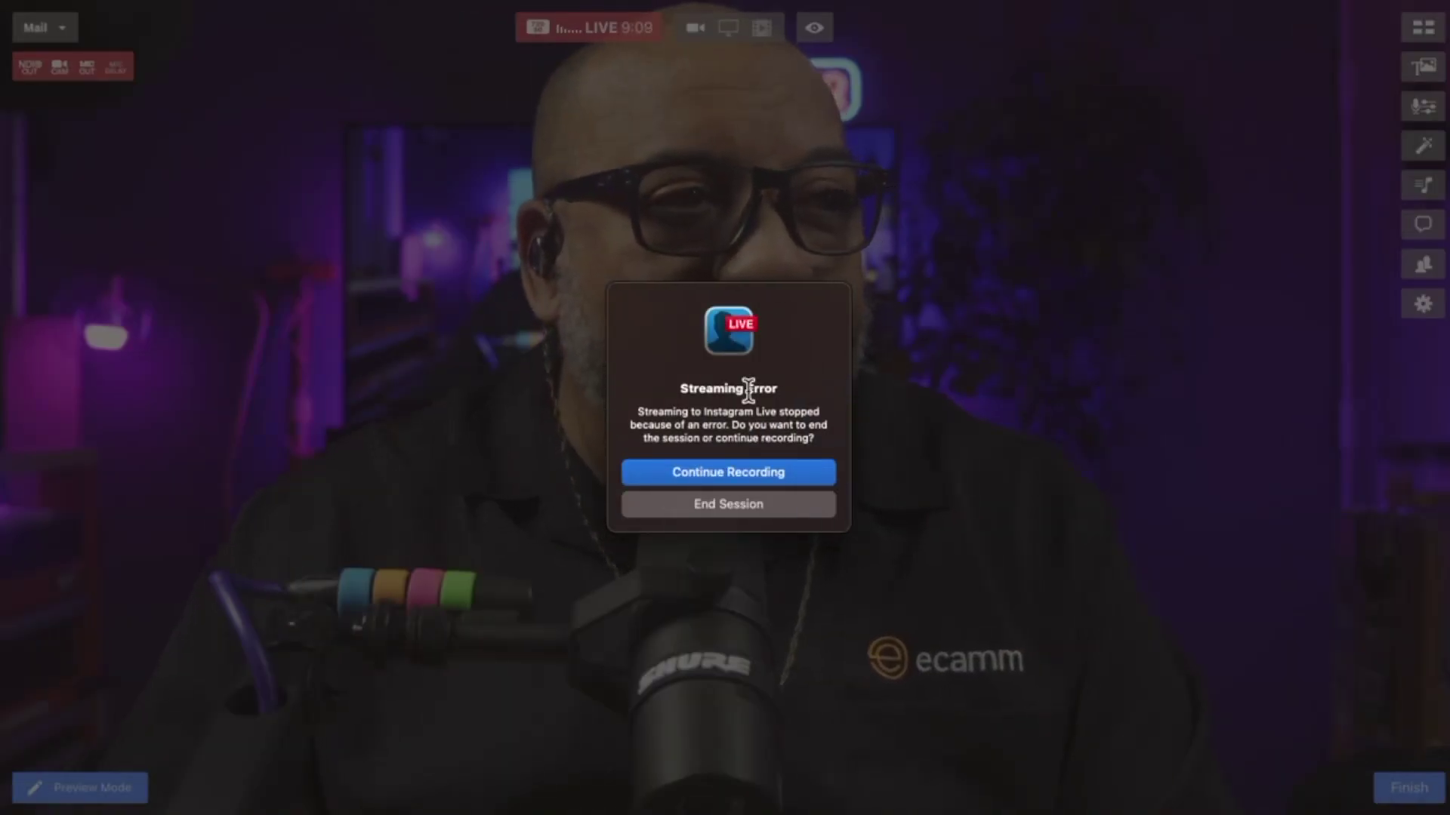
Choose Continue Recording to dismiss the streaming error.
left_click(724, 472)
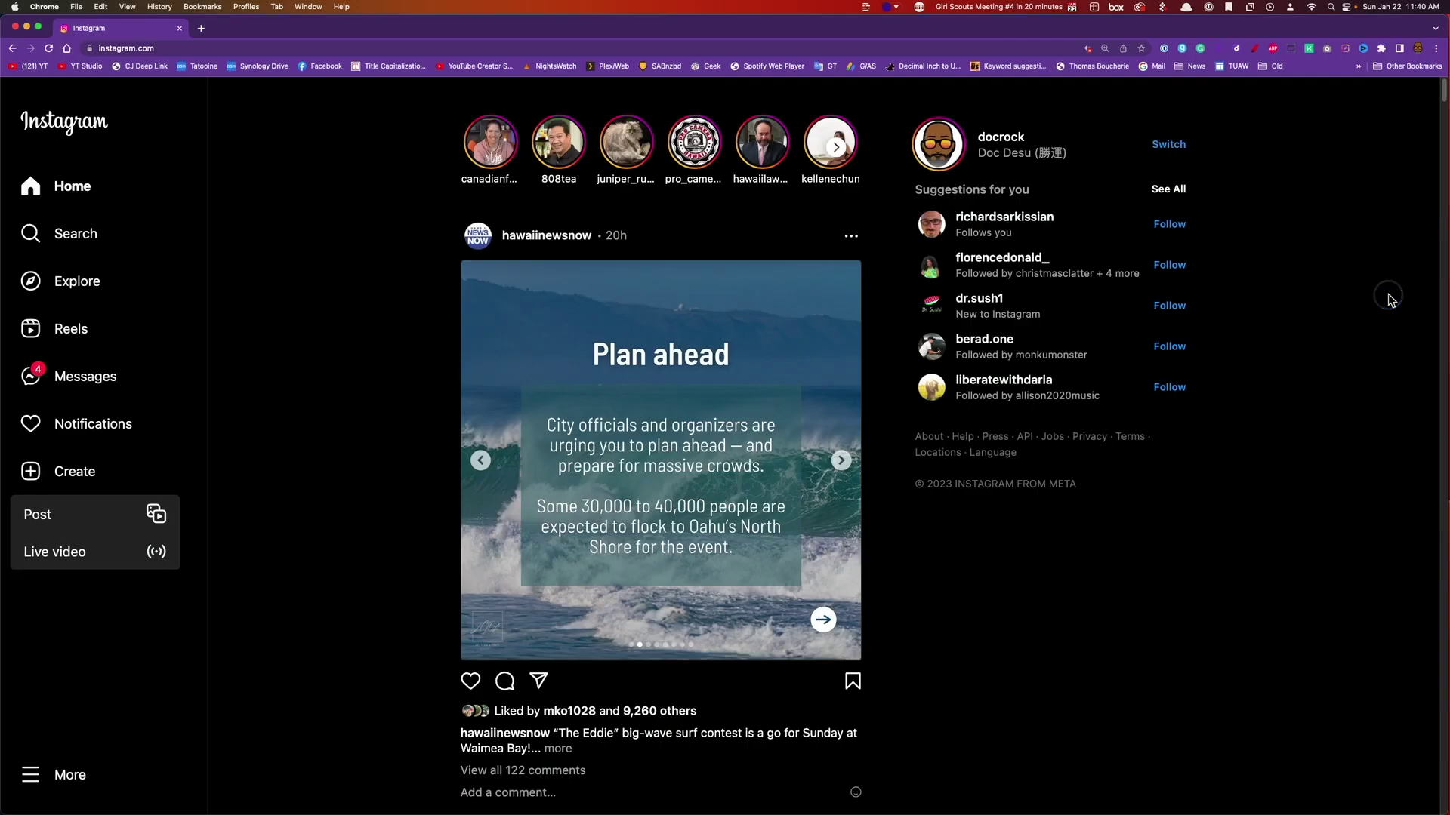
Start a new Instagram live video titled 'Aloha' with the Practice audience.
left_click(46, 477)
left_click(35, 477)
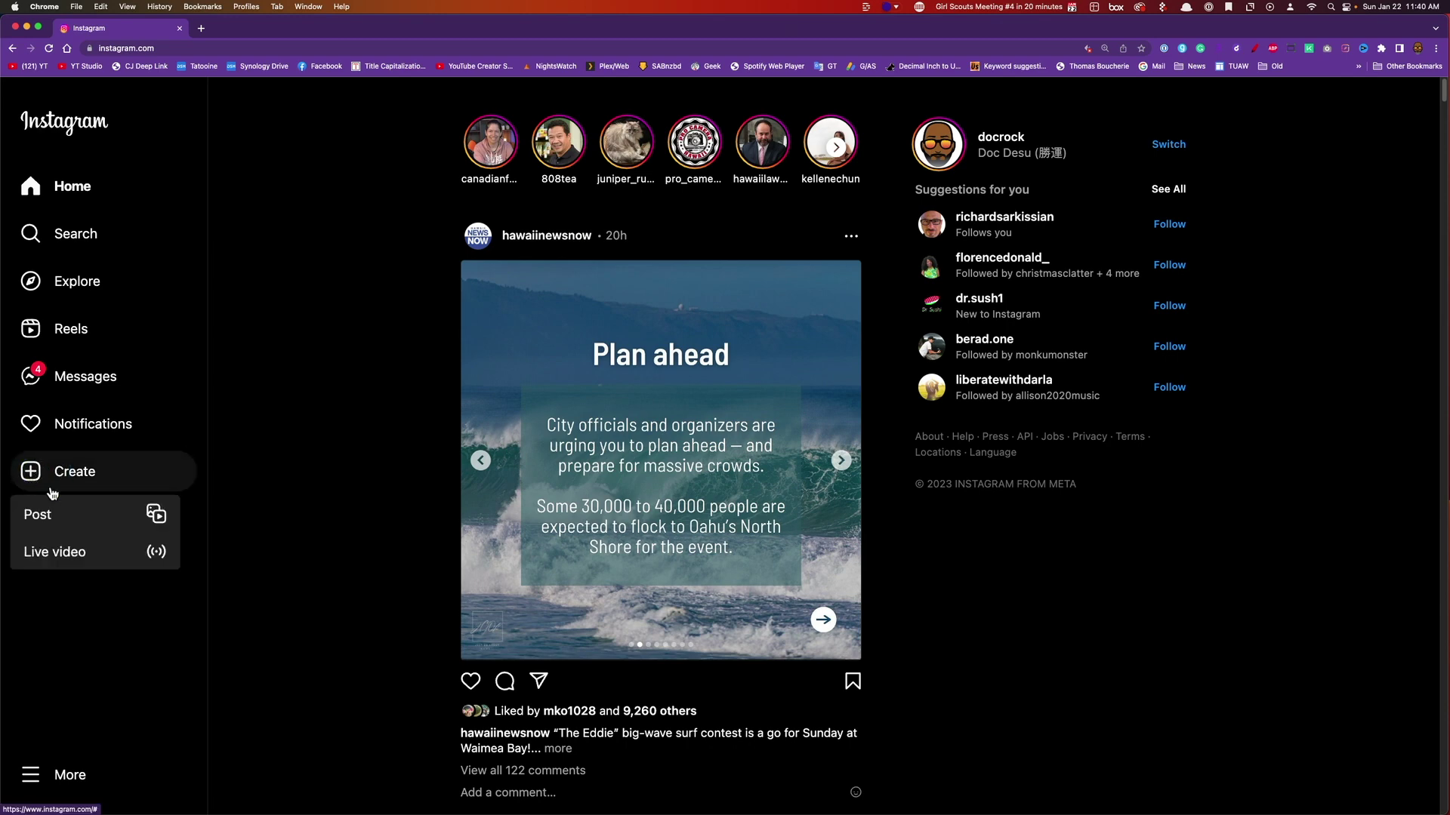
left_click(104, 562)
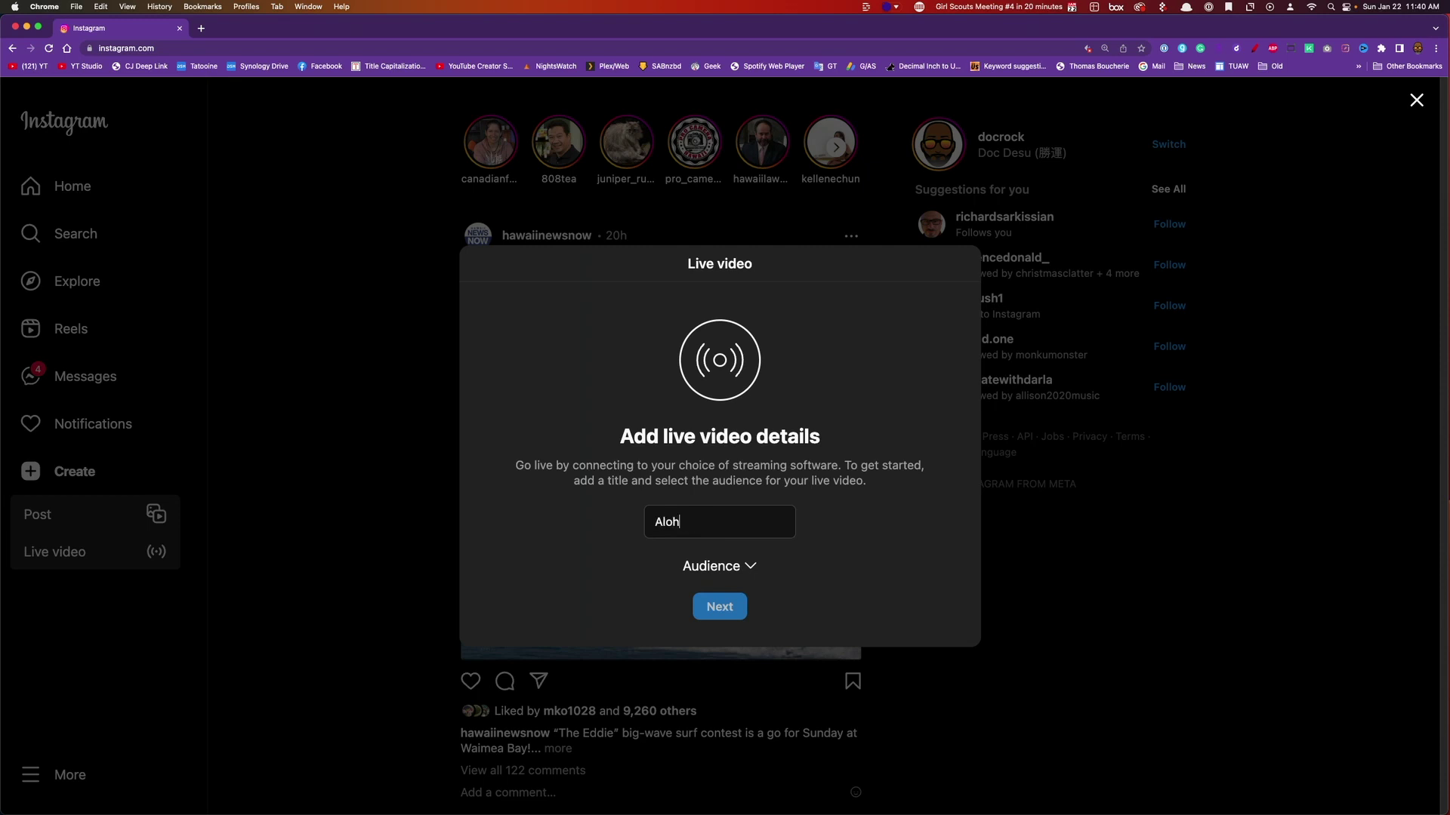
left_click(736, 567)
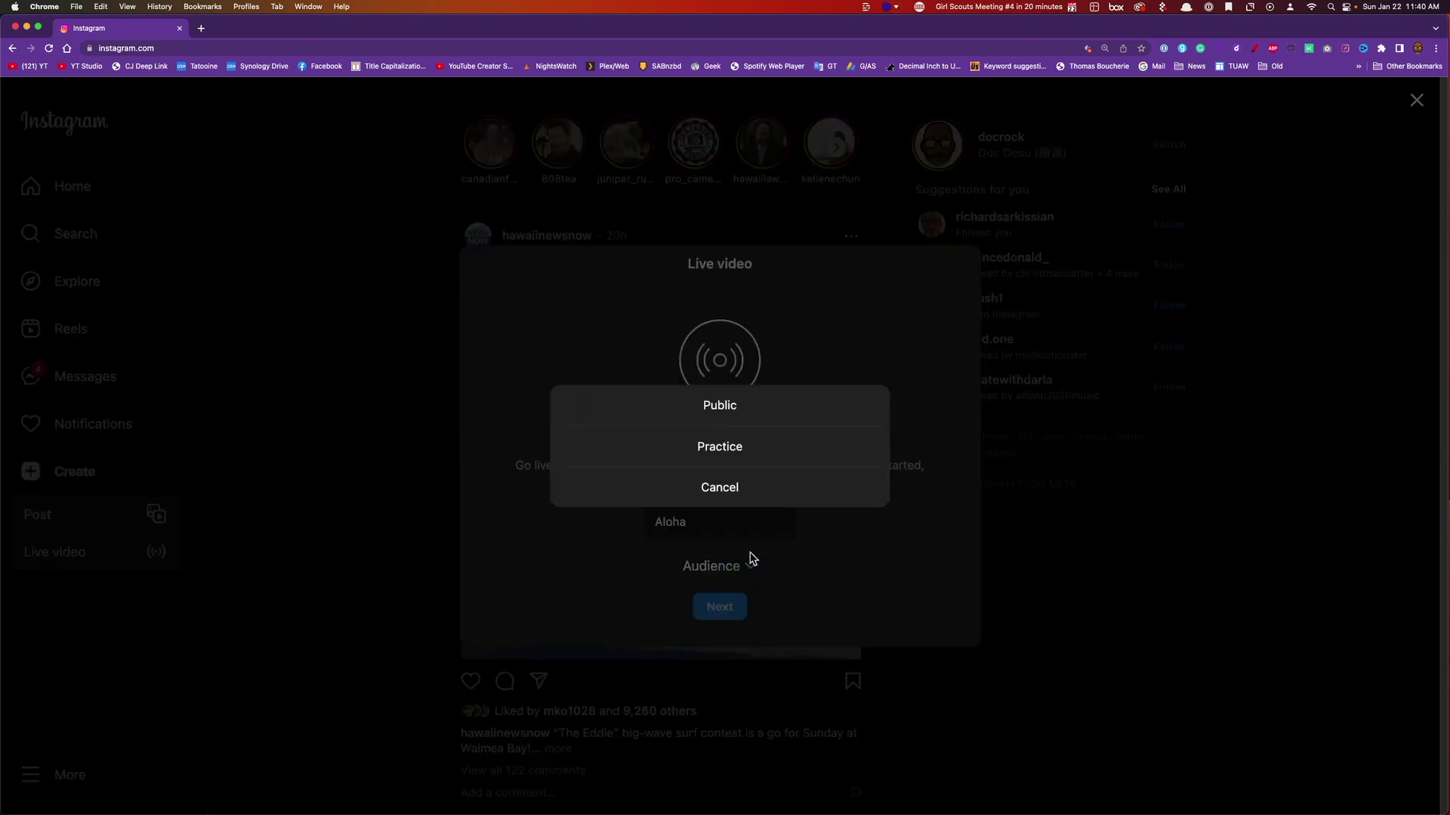
left_click(749, 450)
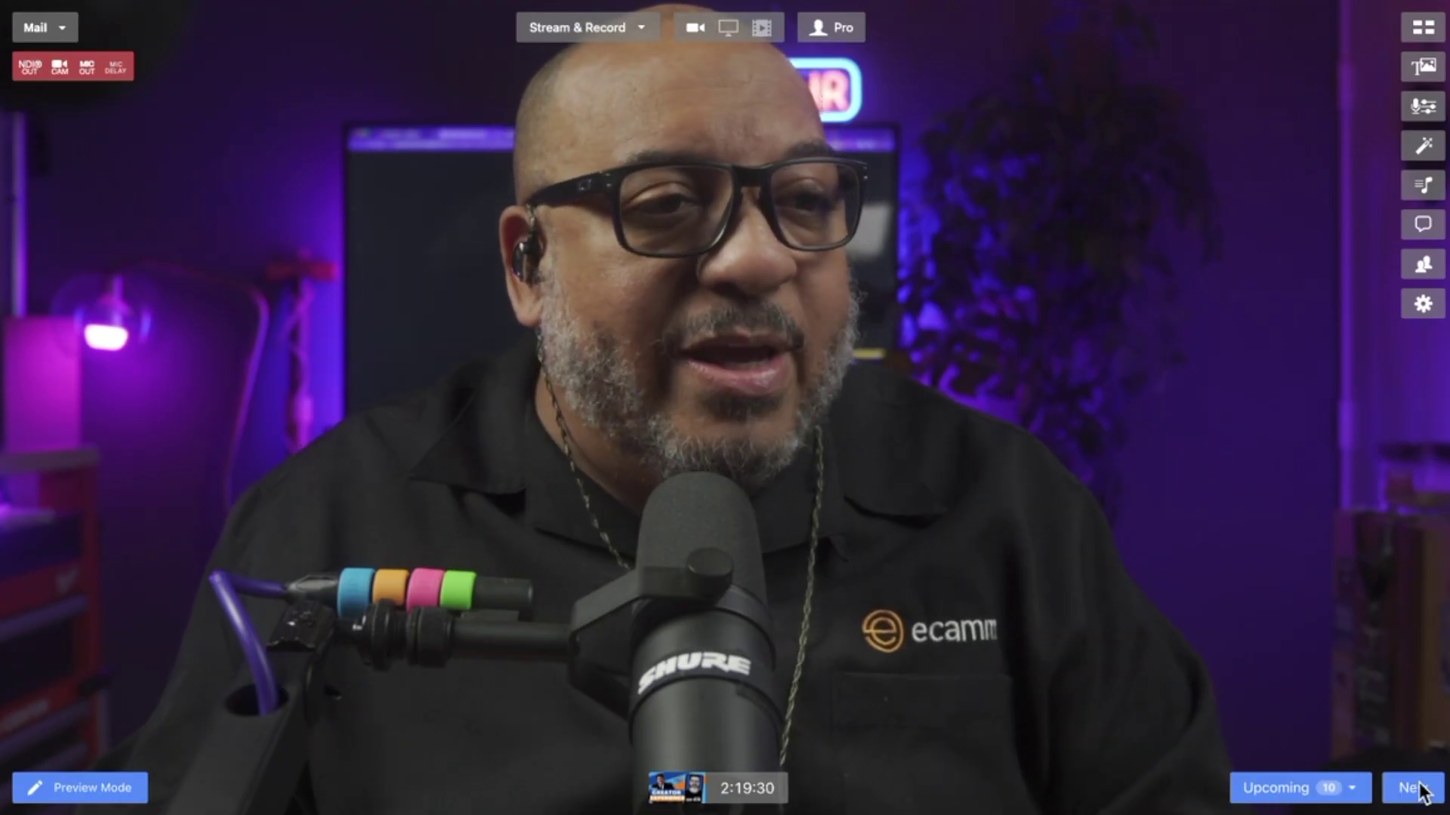
In a new broadcast, overwrite the Instagram Live destination's stream key with the new one and go live.
left_click(1412, 789)
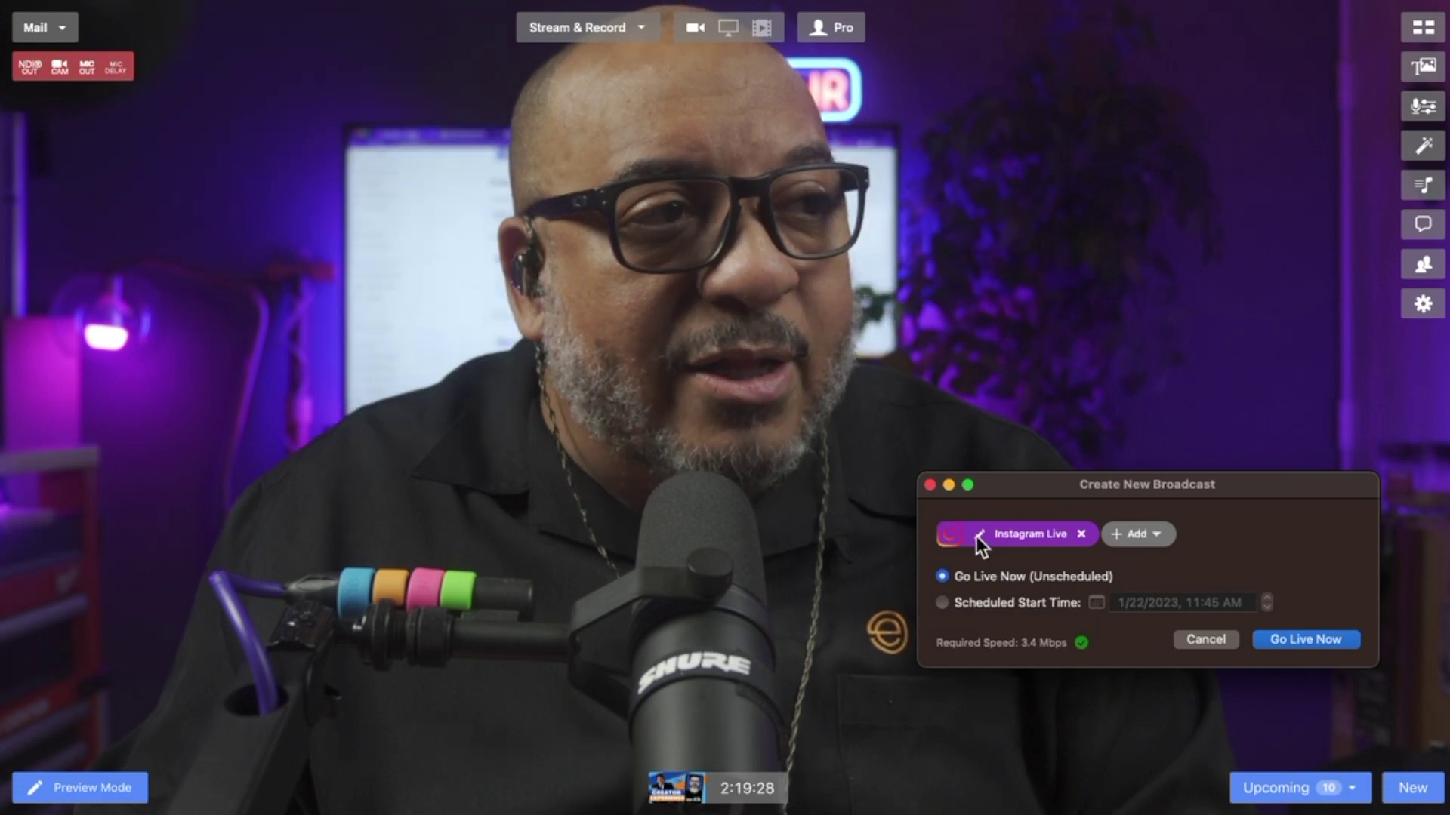
left_click(977, 536)
left_click(1128, 660)
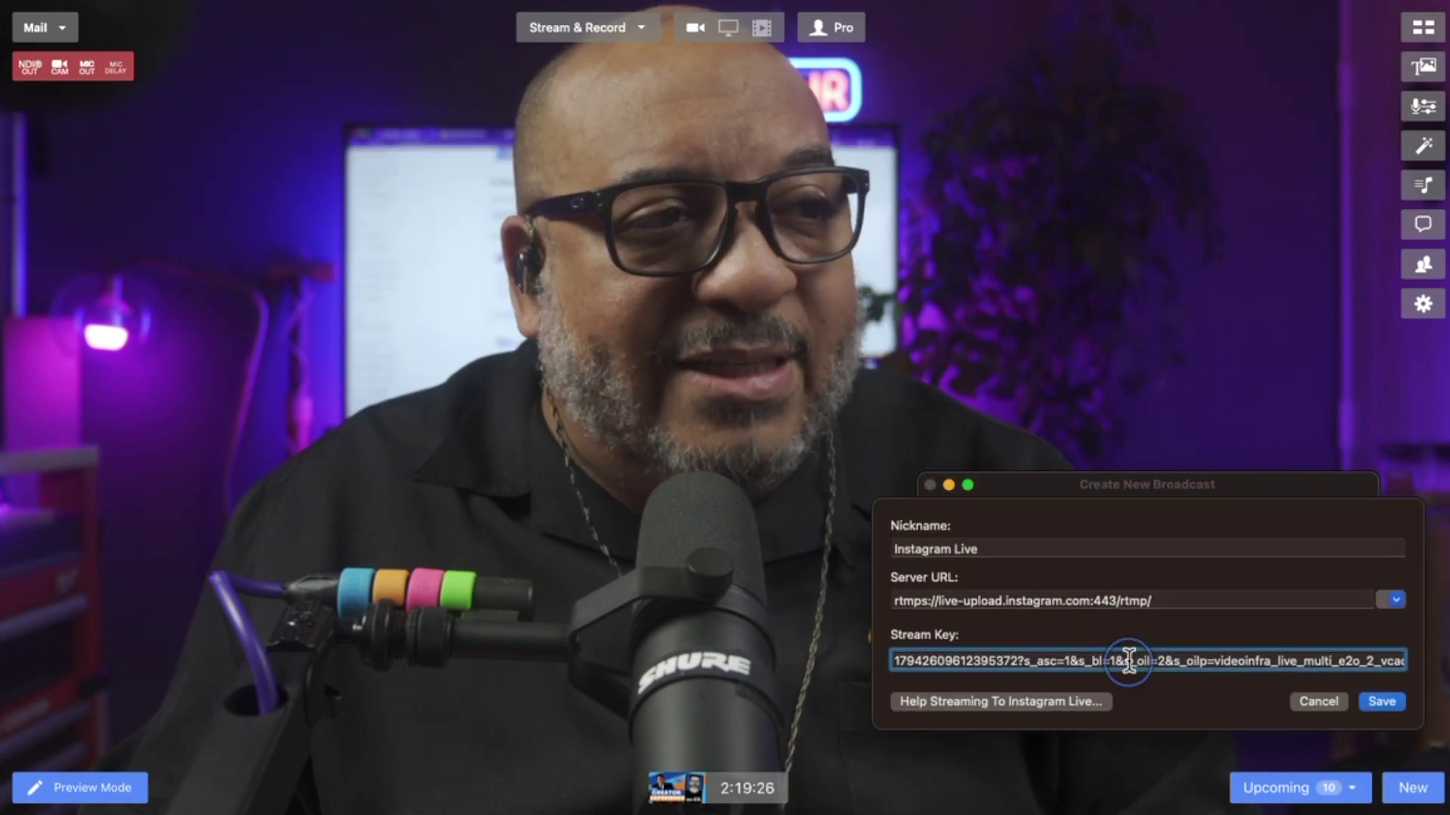
key("super+a")
key("BackSpace")
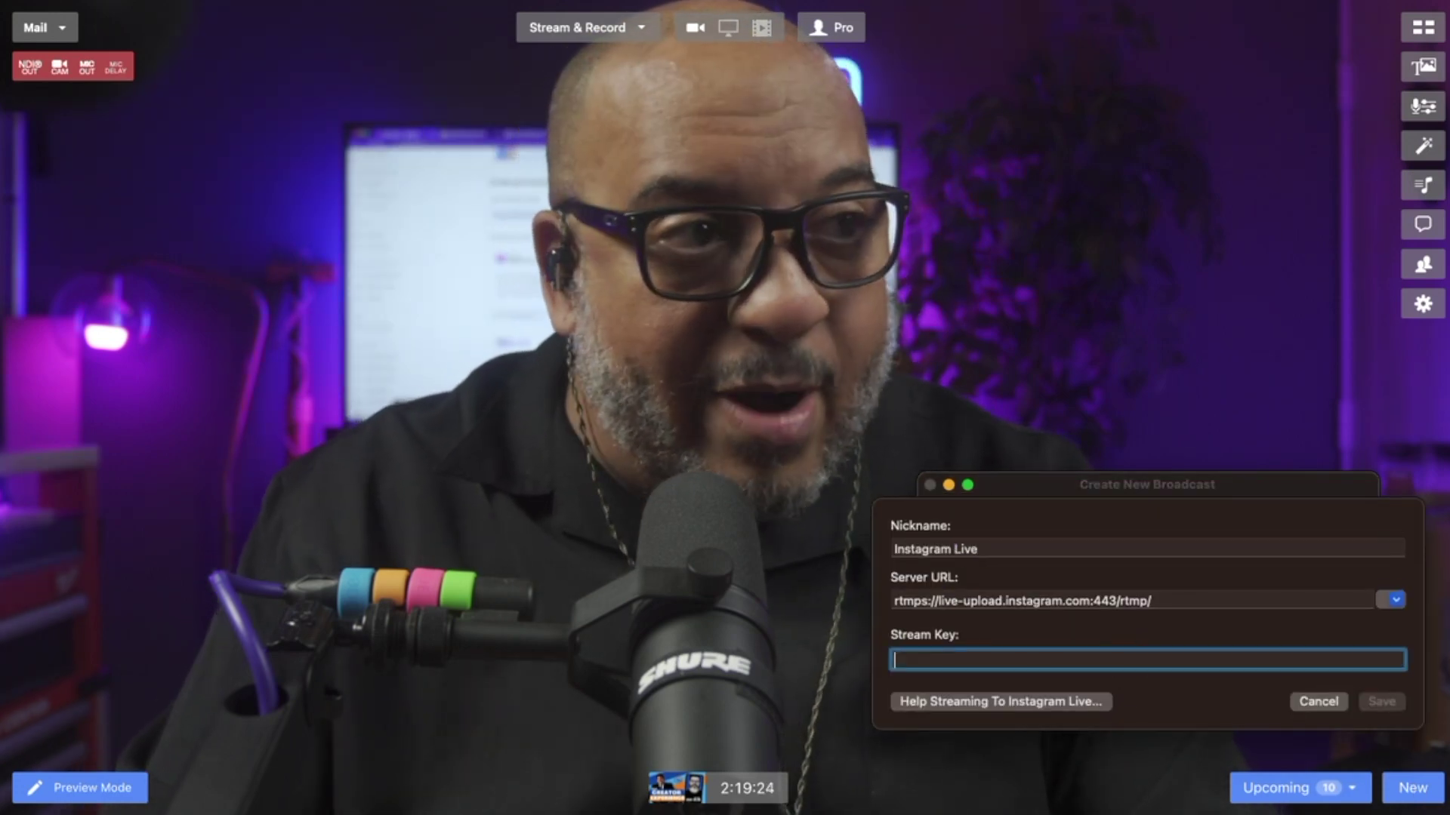
key("super+v")
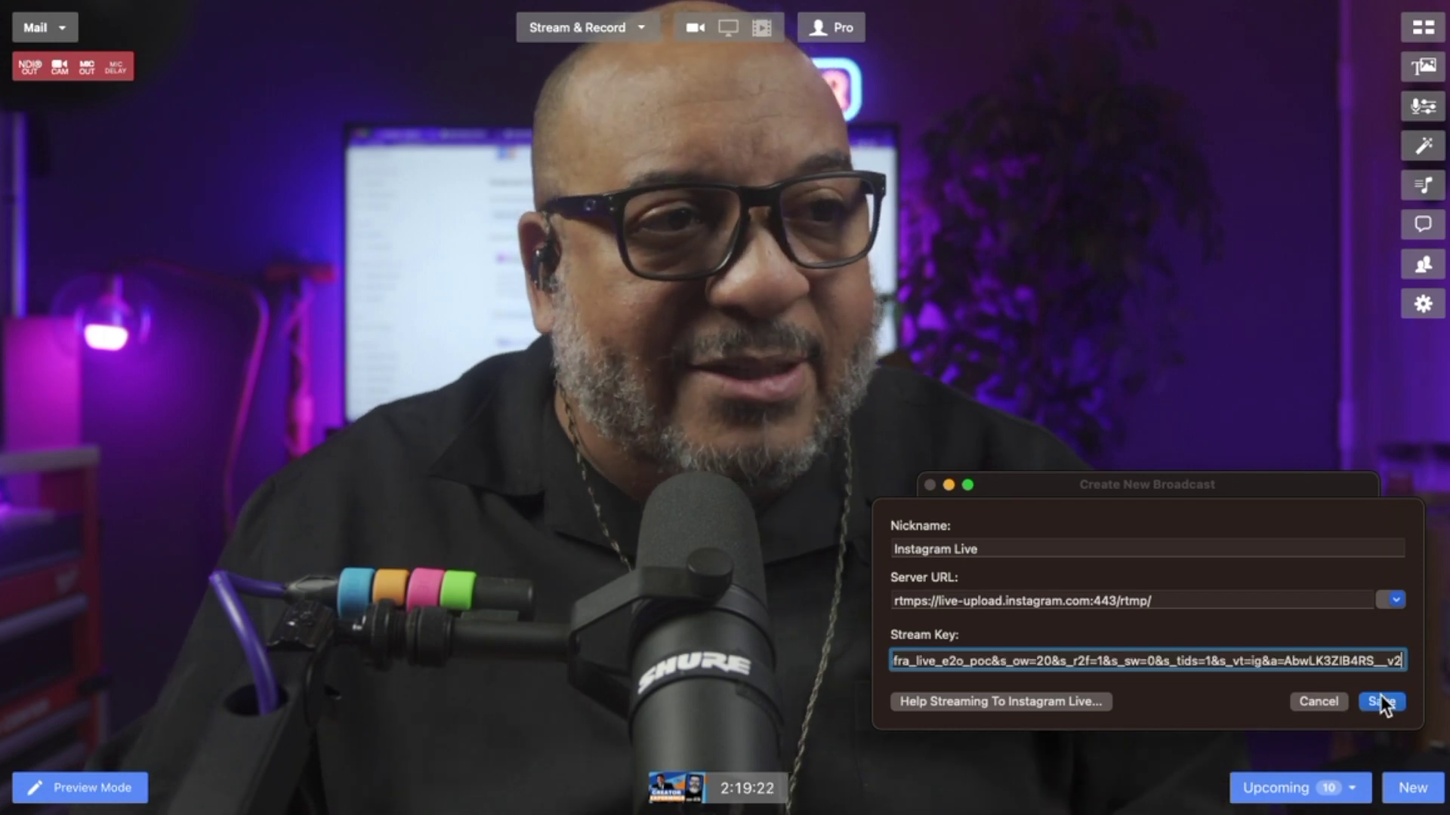
left_click(1382, 700)
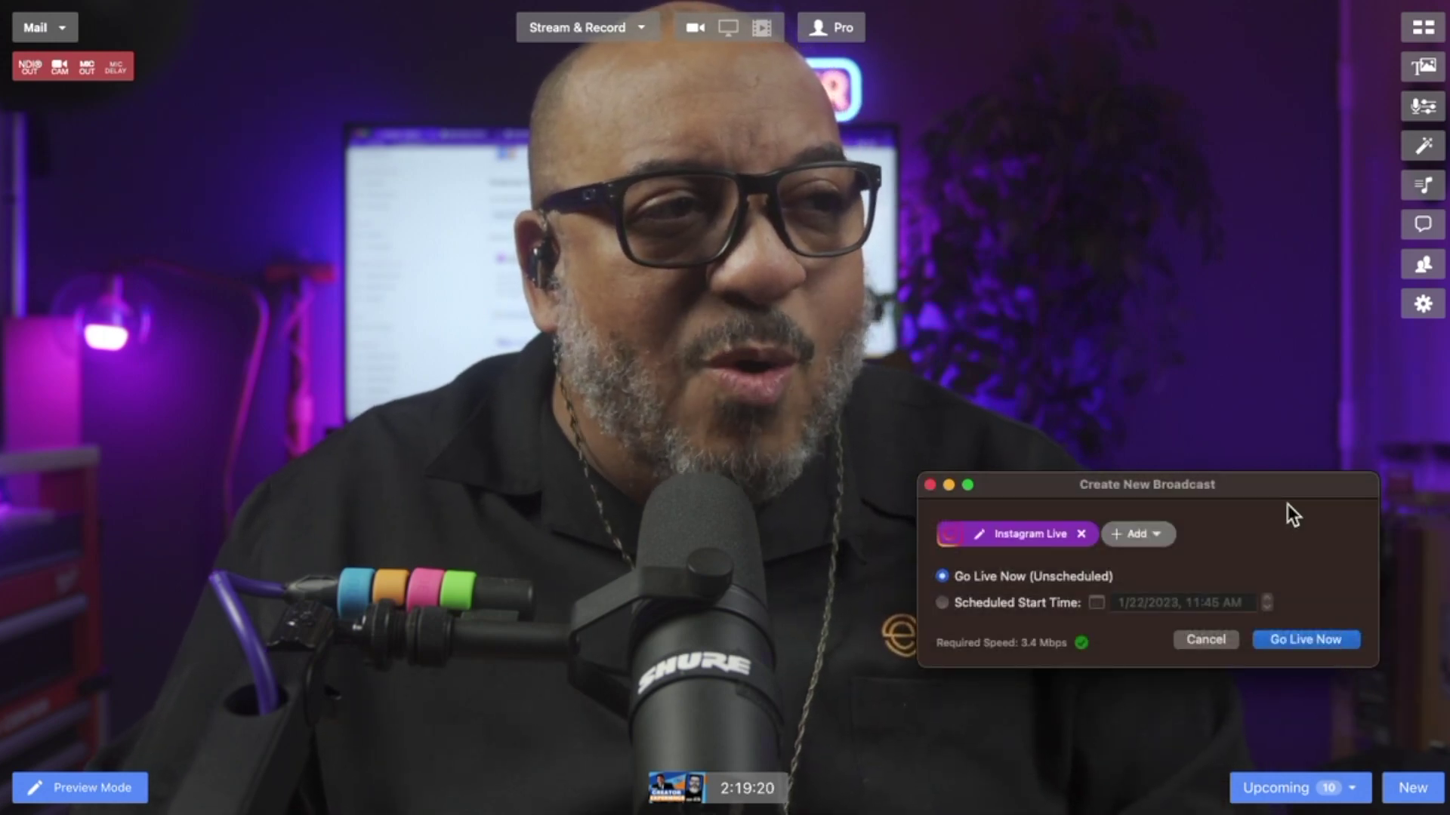
left_click(1312, 638)
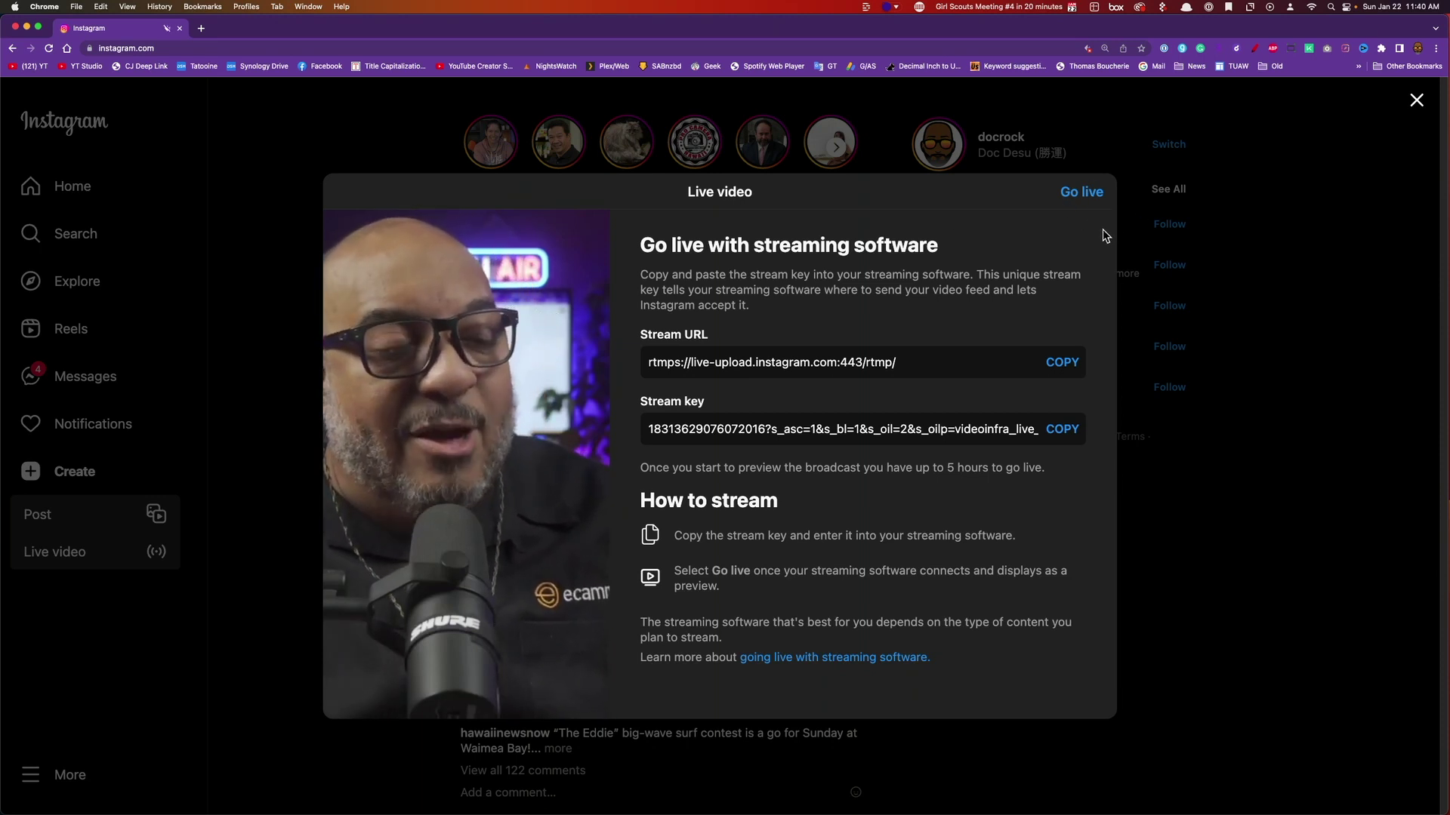
Close the Instagram live video panel and start a fresh live video details form.
left_click(1416, 100)
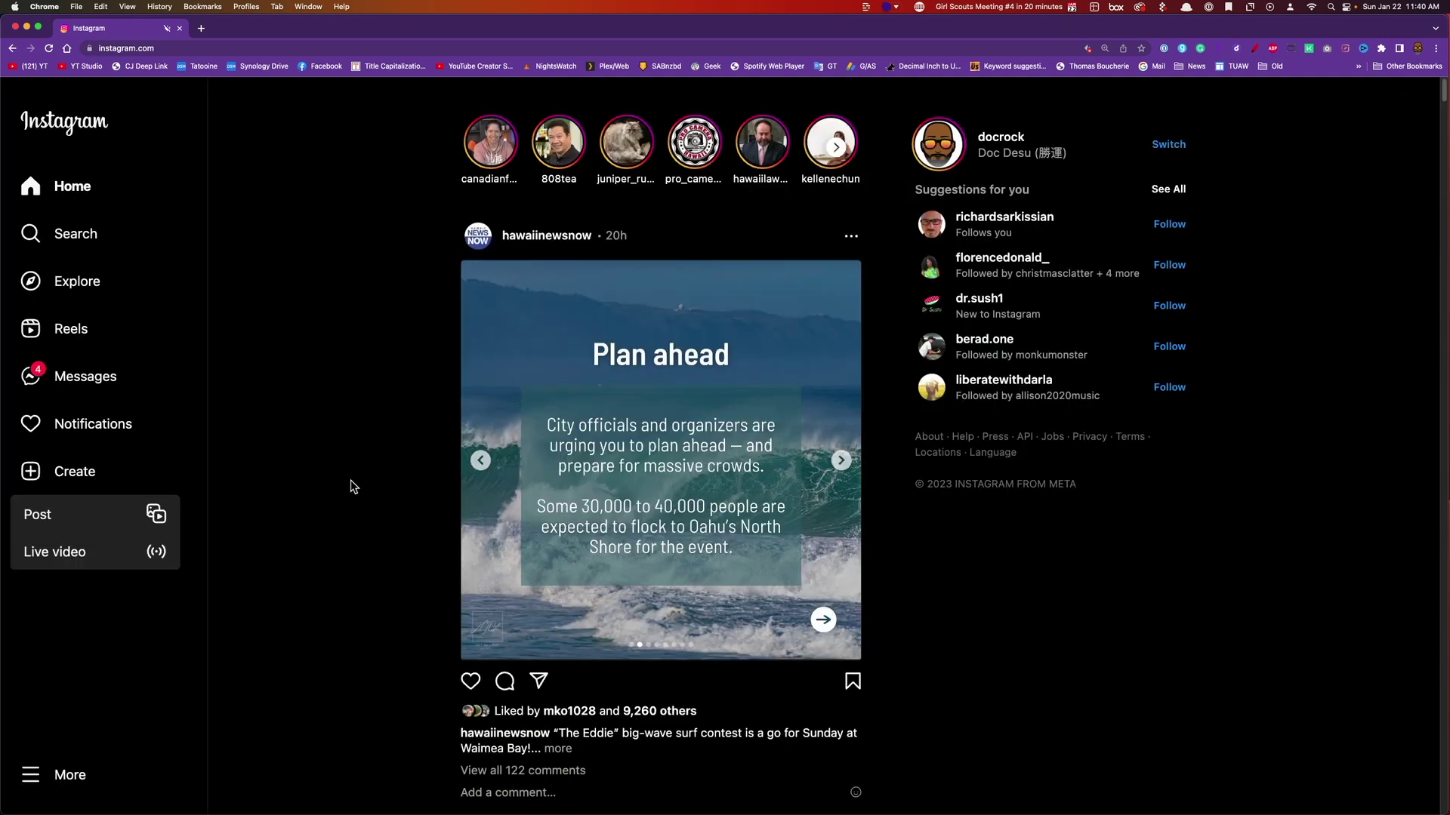
left_click(139, 558)
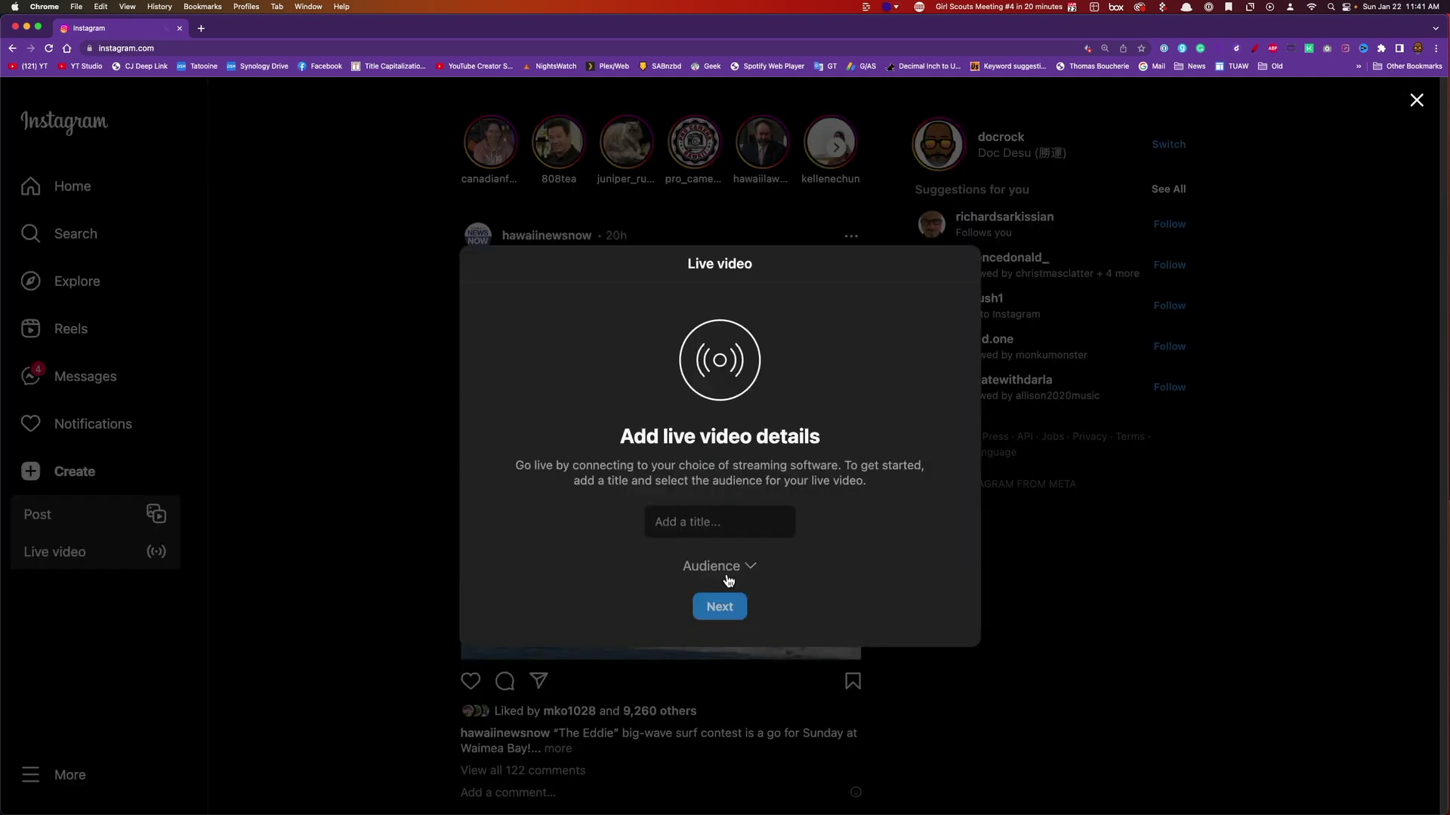